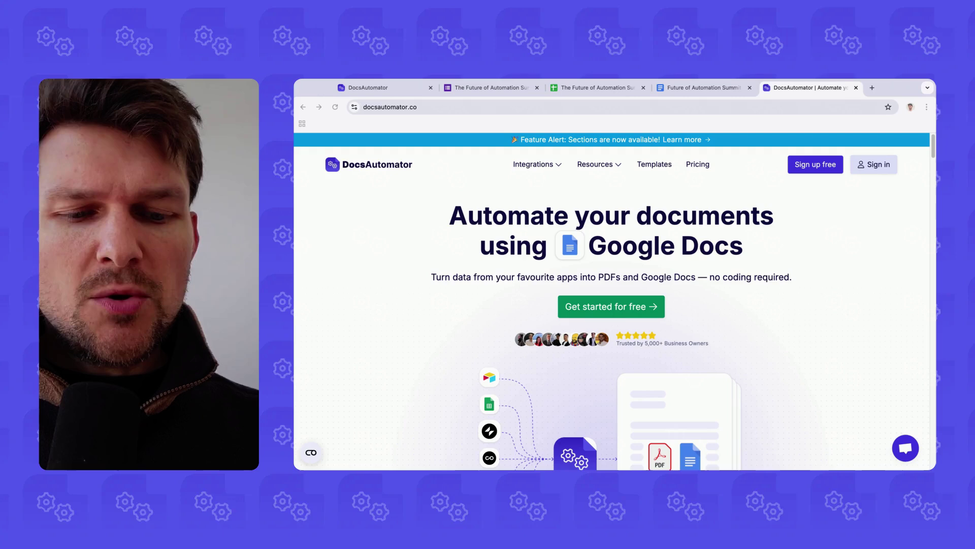
Step: Review the registration form's Name, Email, Organization and 'What days will you attend?' questions
left_click(486, 88)
left_click(576, 172)
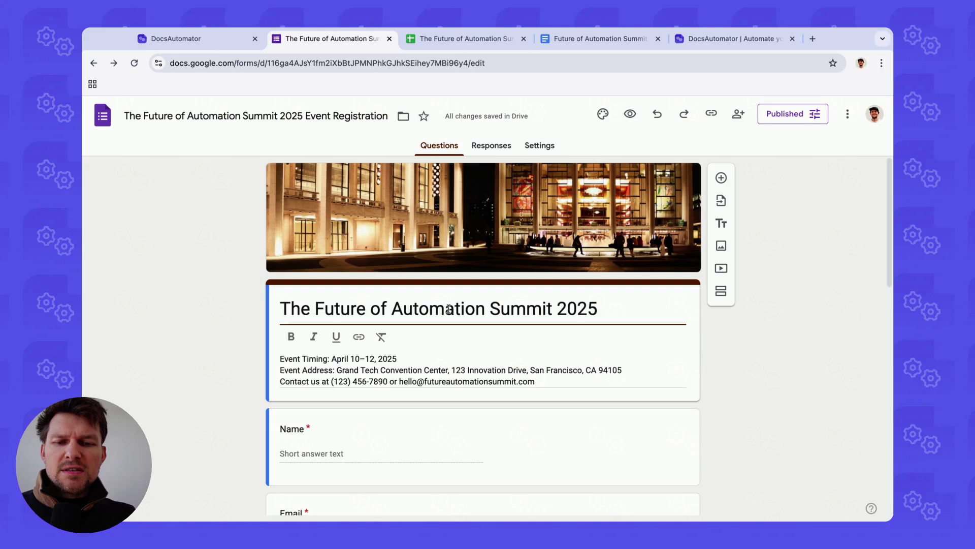
scroll(449, 308, "down", 2)
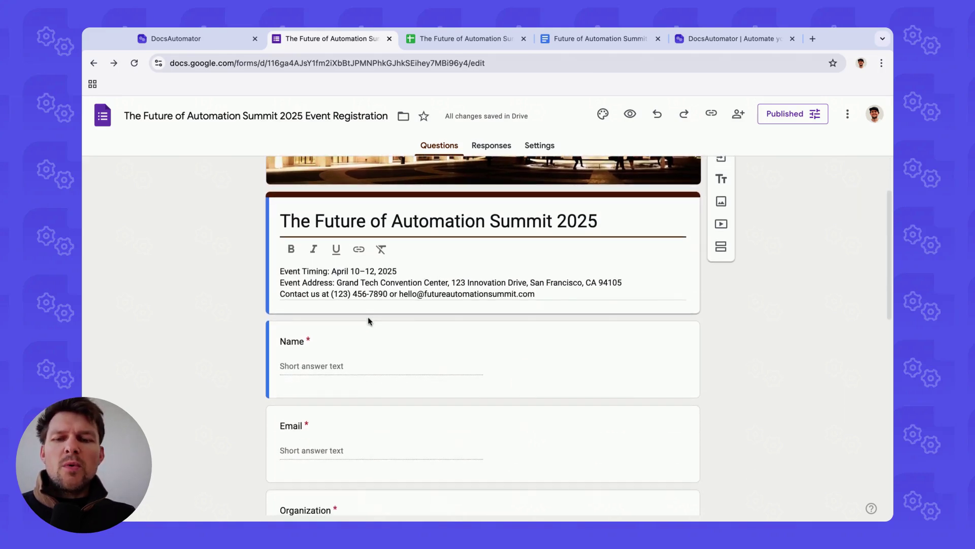
scroll(319, 311, "down", 1)
scroll(320, 289, "down", 1)
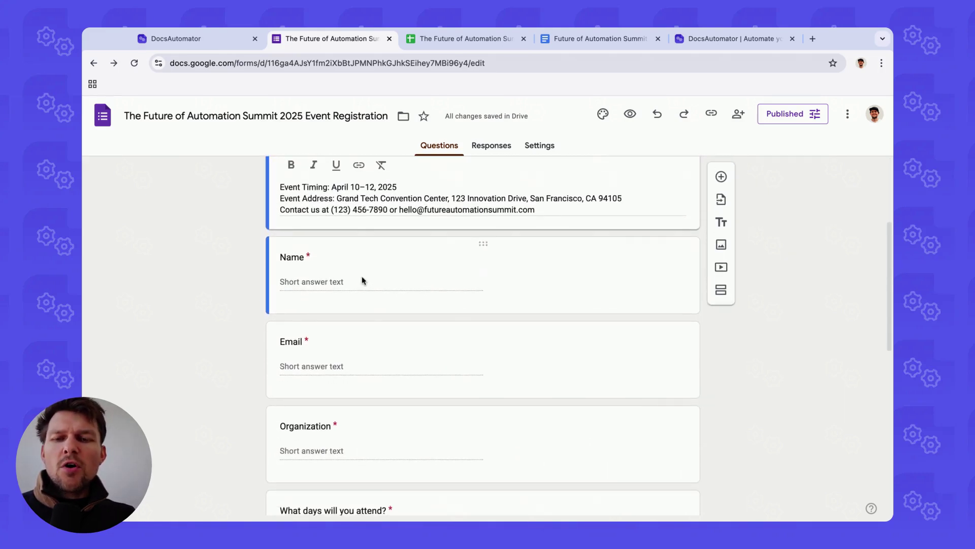
scroll(308, 322, "down", 2)
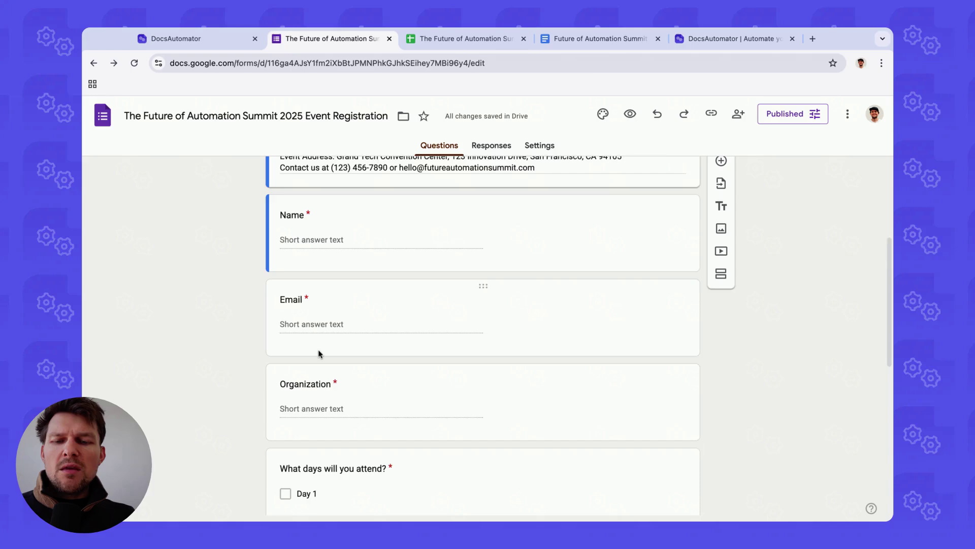
scroll(408, 233, "up", 2)
scroll(401, 230, "up", 3)
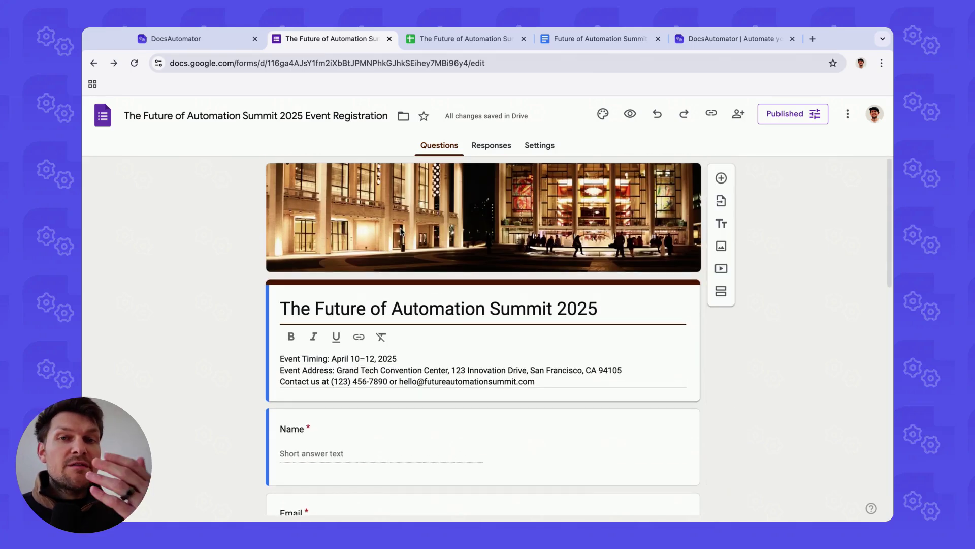
Step: Inspect the letter's {{Attendee Name}}, {{Attendee Email}} and {{Organization Name}} placeholders, then view the responses sheet
left_click(599, 39)
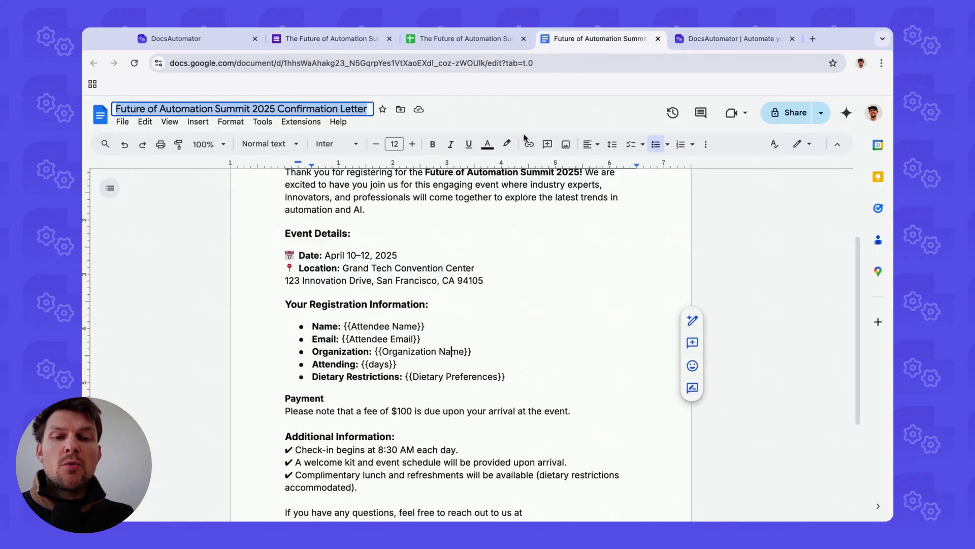
left_click(386, 327)
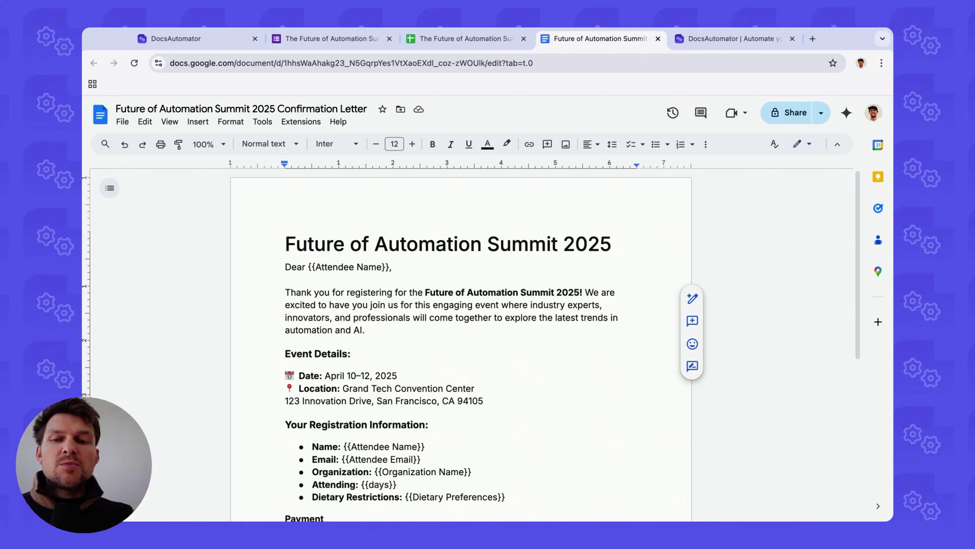
left_click(313, 268)
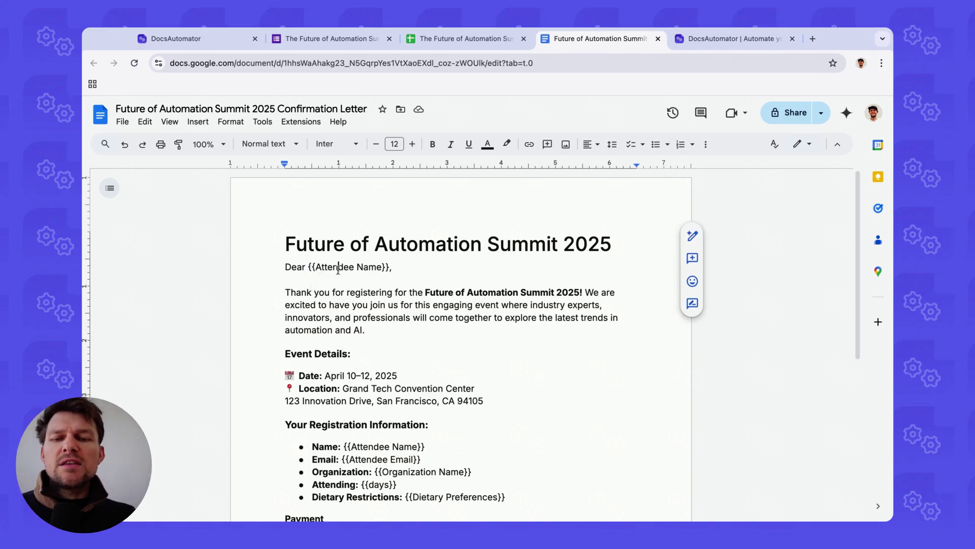
scroll(355, 330, "down", 3)
left_click(408, 390)
scroll(408, 390, "down", 1)
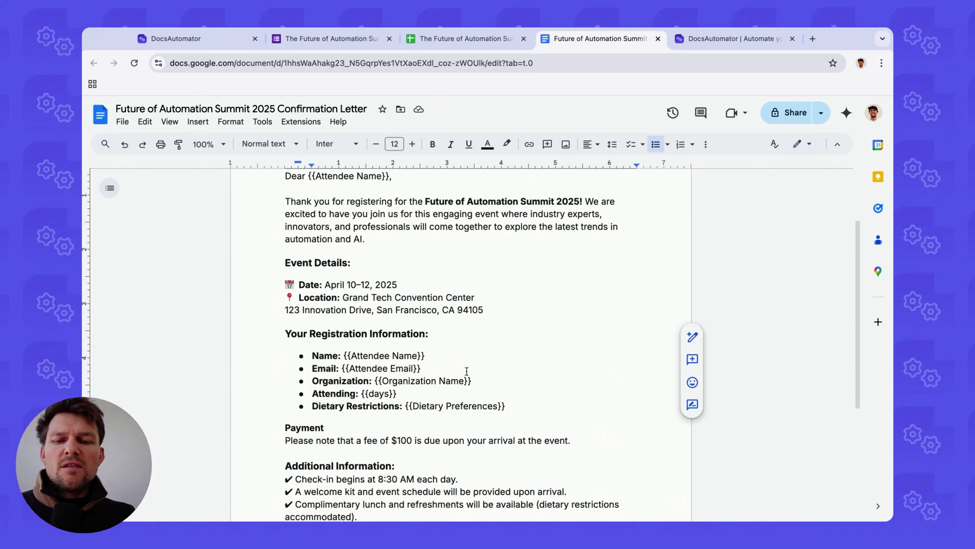
left_click(451, 378)
scroll(436, 378, "down", 1)
scroll(432, 364, "up", 5)
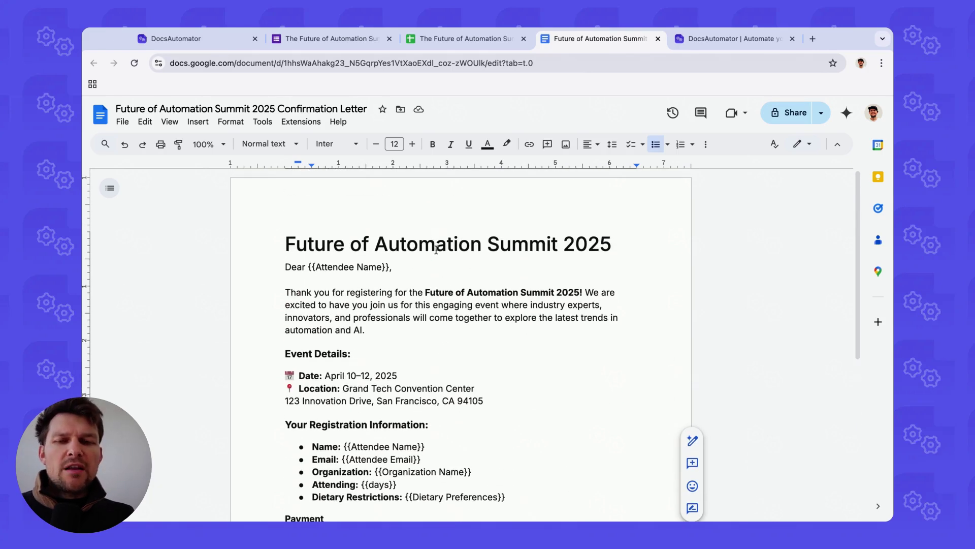
left_click(412, 41)
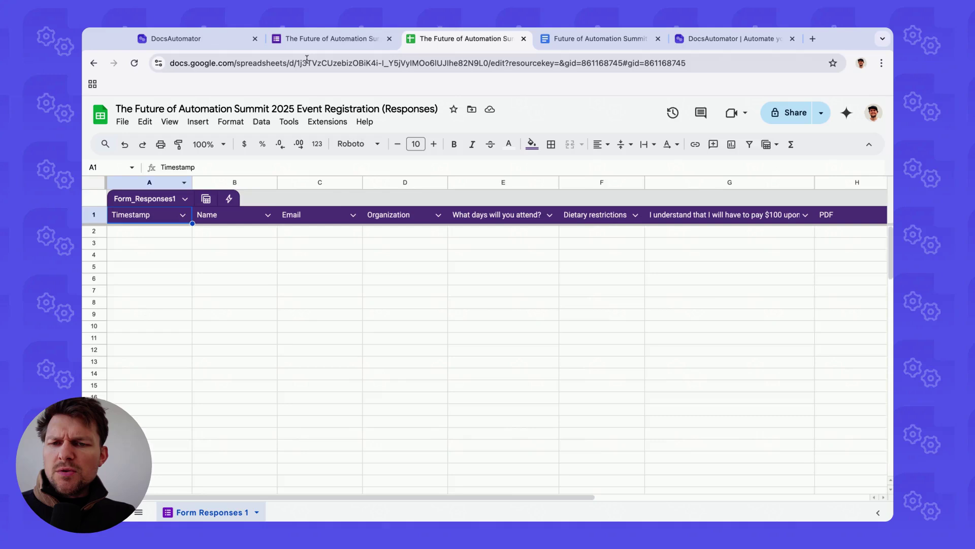
left_click(325, 39)
left_click(491, 145)
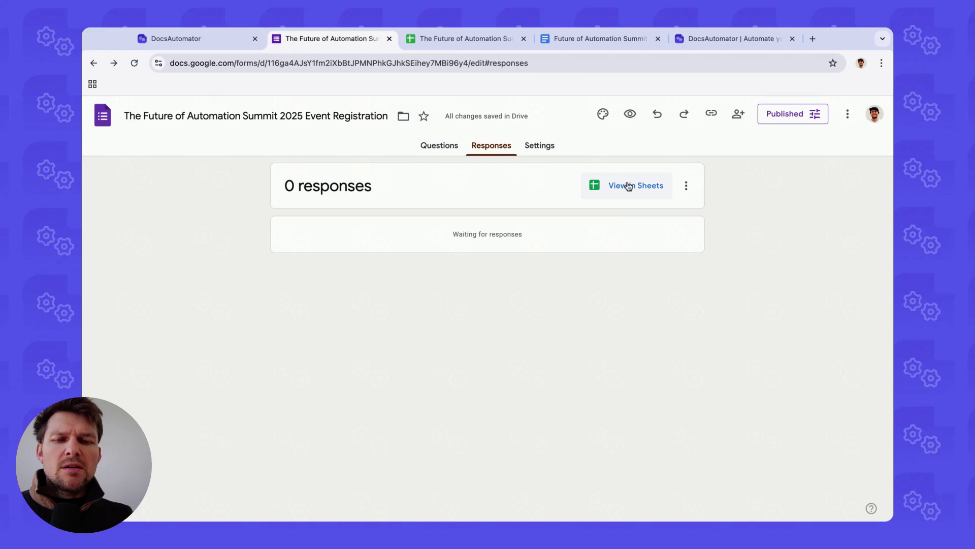
left_click(462, 46)
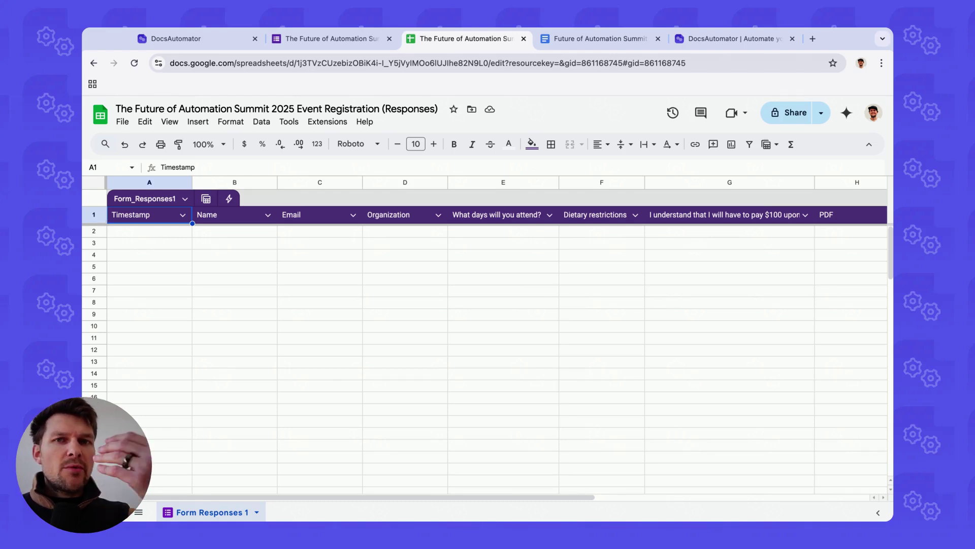
left_click(89, 218)
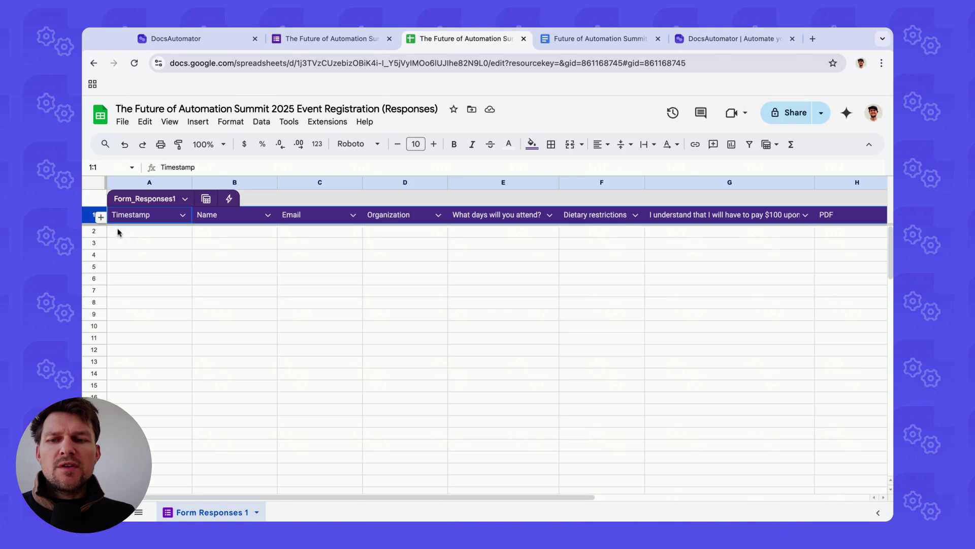
left_click(157, 216)
left_click(200, 219)
key("Right")
key("Right")
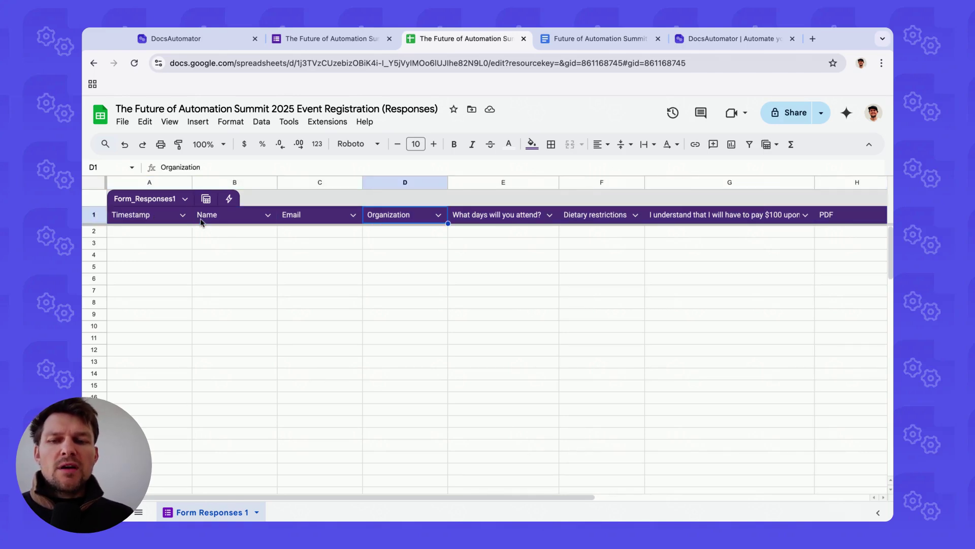
key("Left")
key("Right")
key("Right")
key("Left")
key("Left")
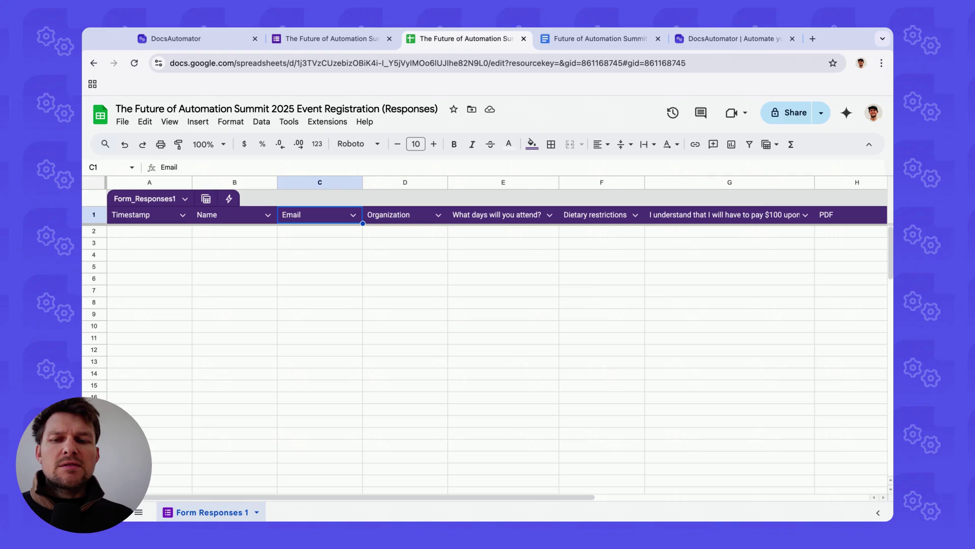
key("Left")
key("Right")
key("Right")
key("Right")
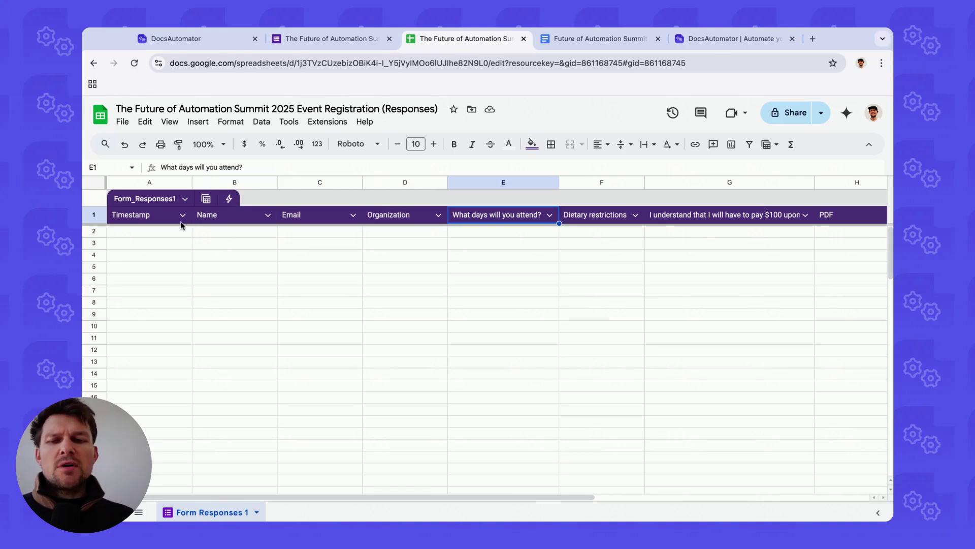
left_click(94, 231)
left_click(95, 243)
left_click(95, 254)
left_click(96, 268)
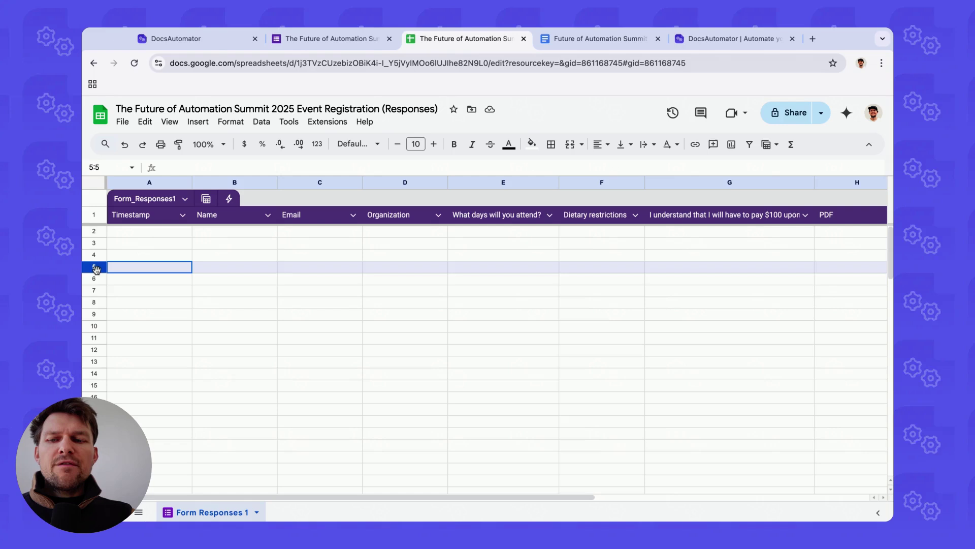
left_click(95, 278)
left_click(220, 222)
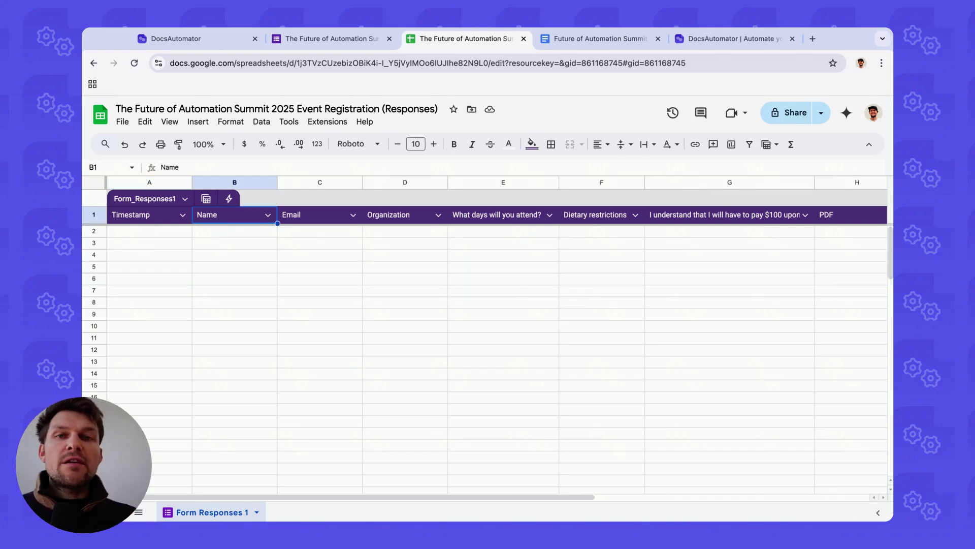
Step: Create a new automation from the DocsAutomator dashboard
left_click(224, 45)
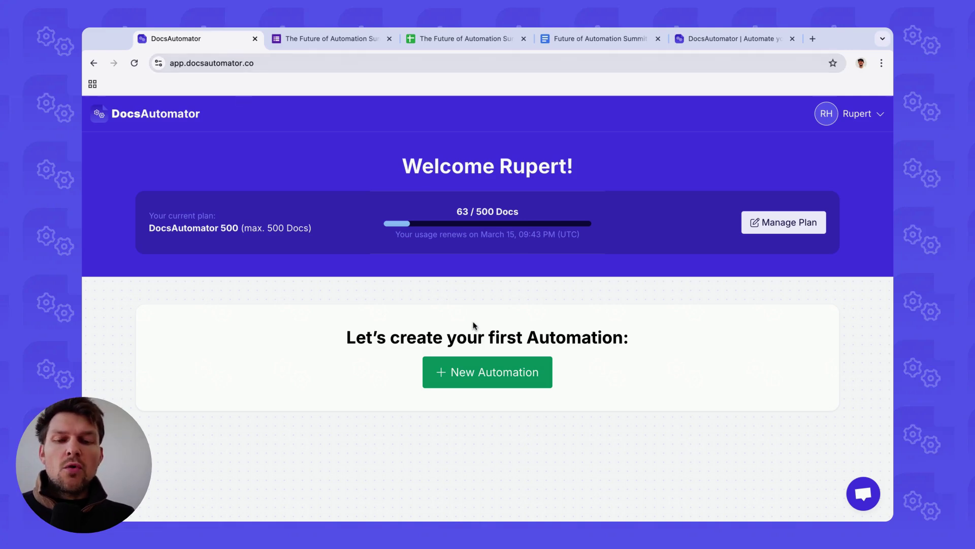
left_click(491, 369)
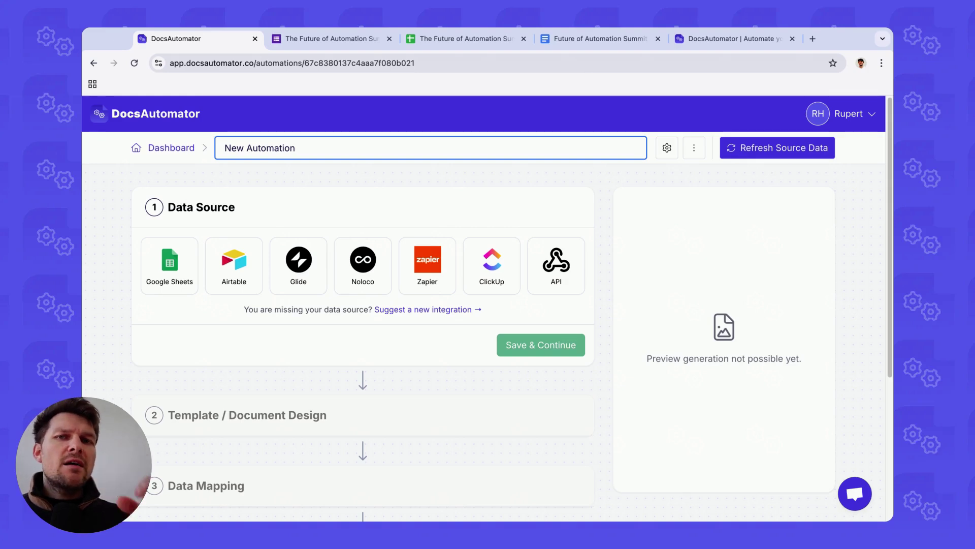
Step: Set Google Sheets as the data source and choose to import an existing Google Docs template
left_click(182, 275)
left_click(554, 339)
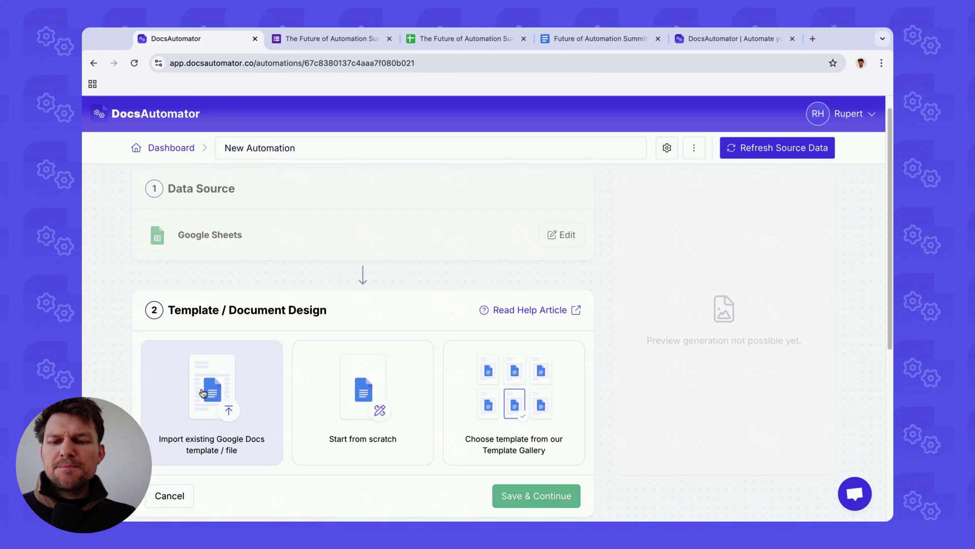
left_click(203, 393)
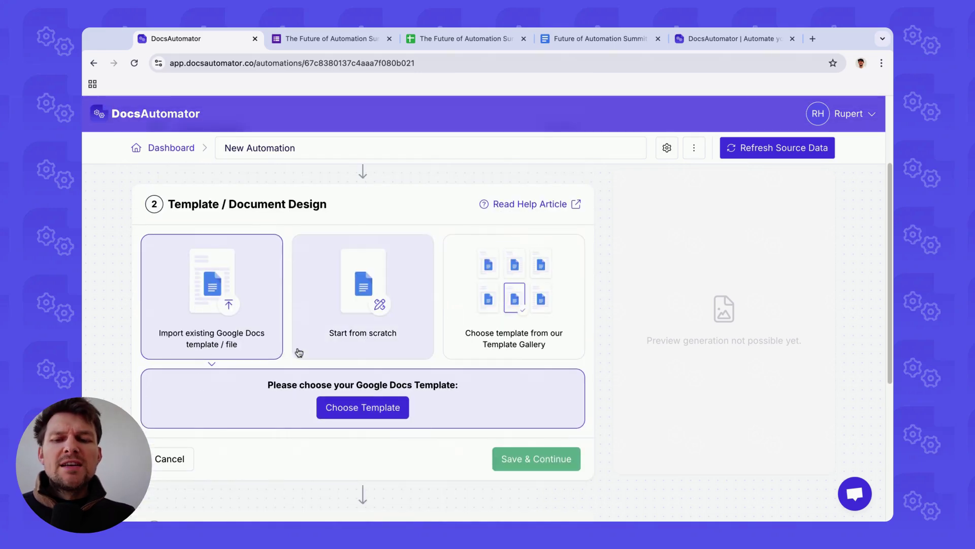
Step: Pick the 'Future of Automation Summit 2025 Confirmation Letter' doc as the template and save it
left_click(607, 41)
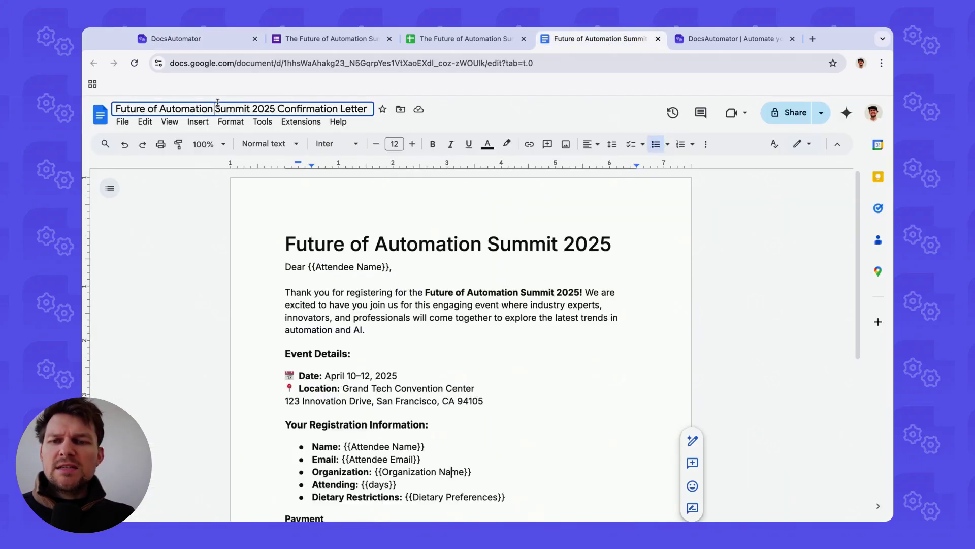
left_click(211, 41)
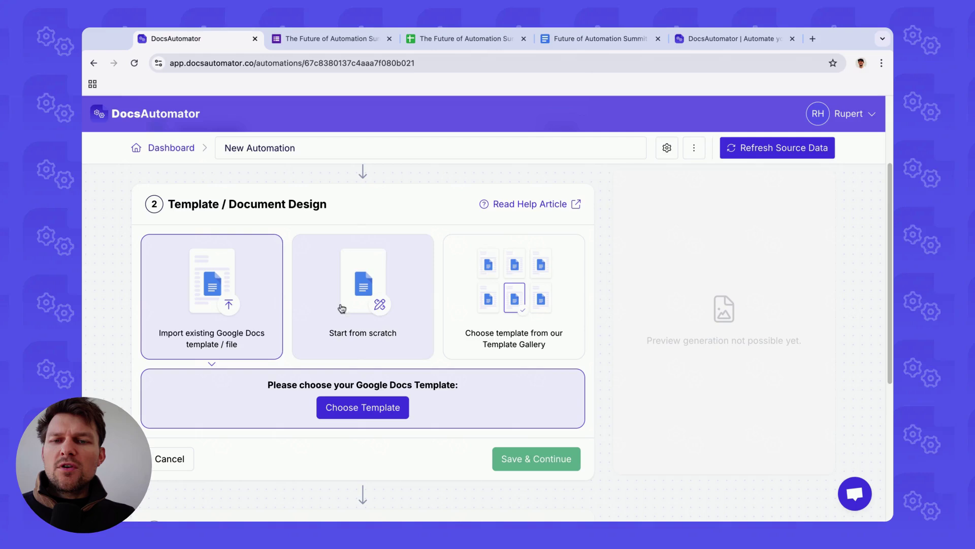
left_click(358, 414)
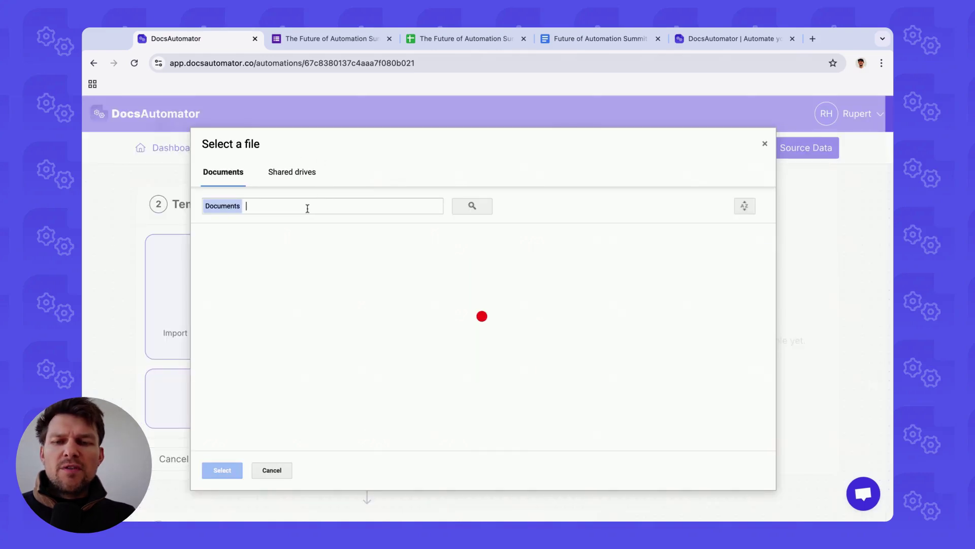
type("Future of Automation Summit 2025 Confirmation Letter")
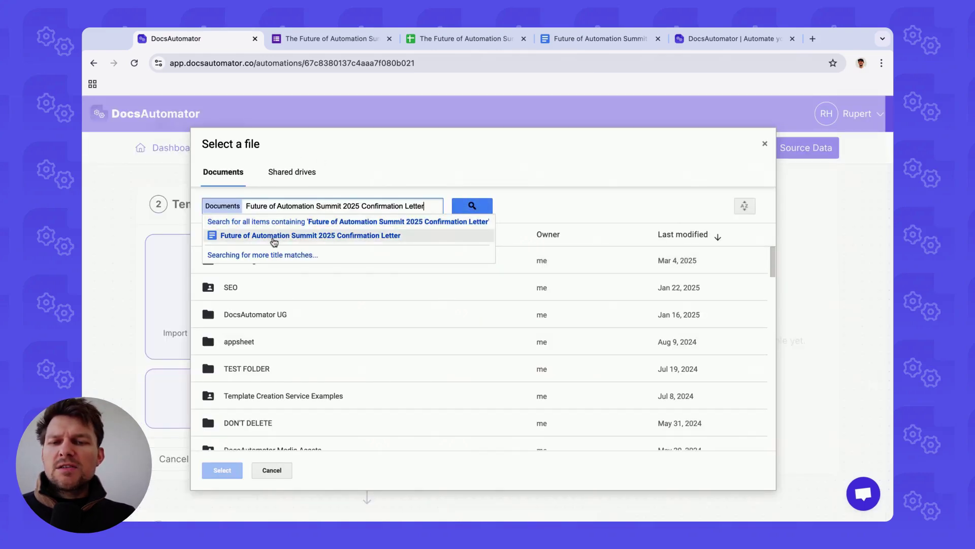
left_click(274, 236)
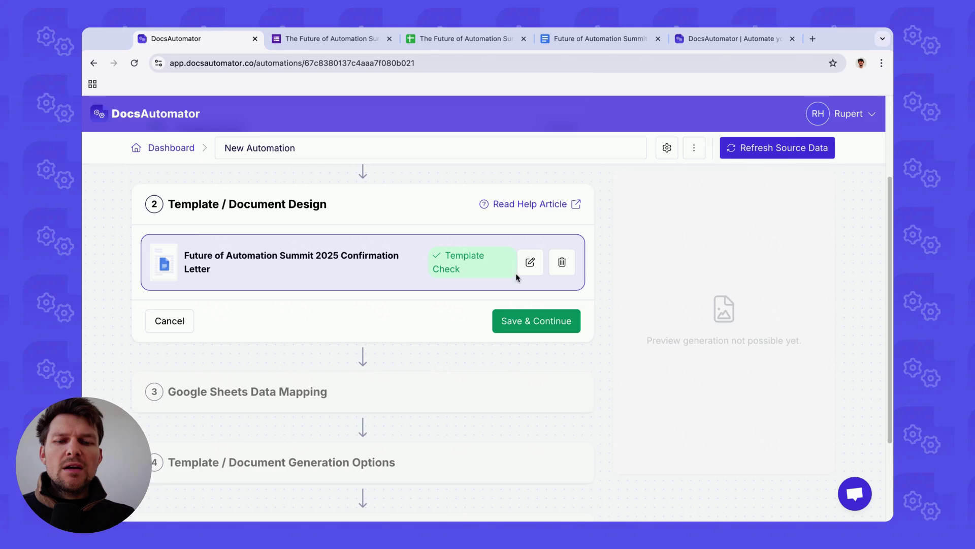
left_click(526, 270)
left_click(629, 323)
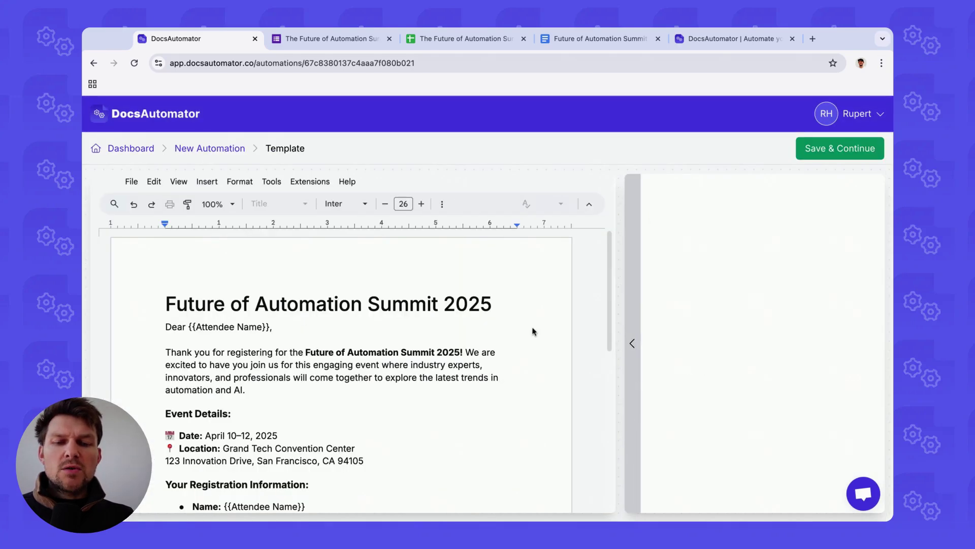
scroll(438, 322, "down", 3)
scroll(377, 305, "up", 5)
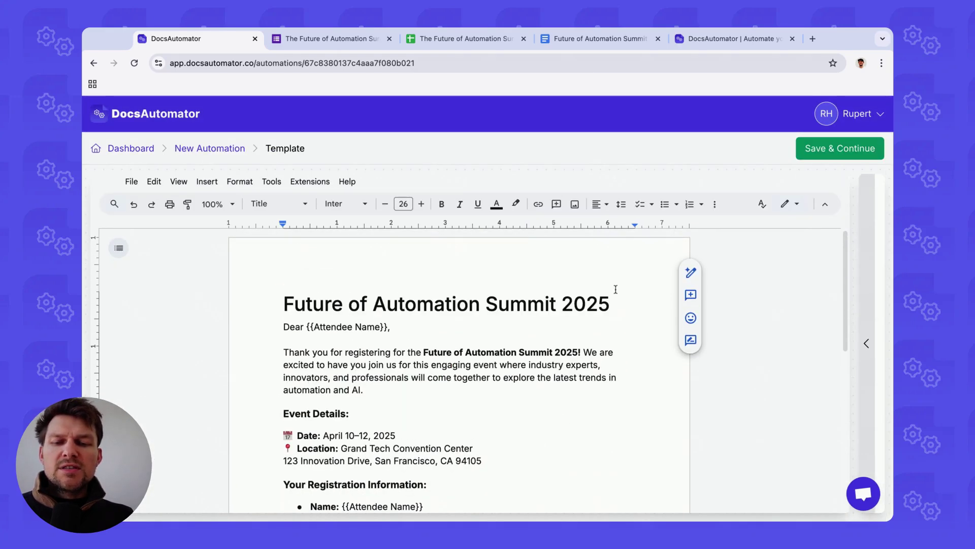
left_click(838, 151)
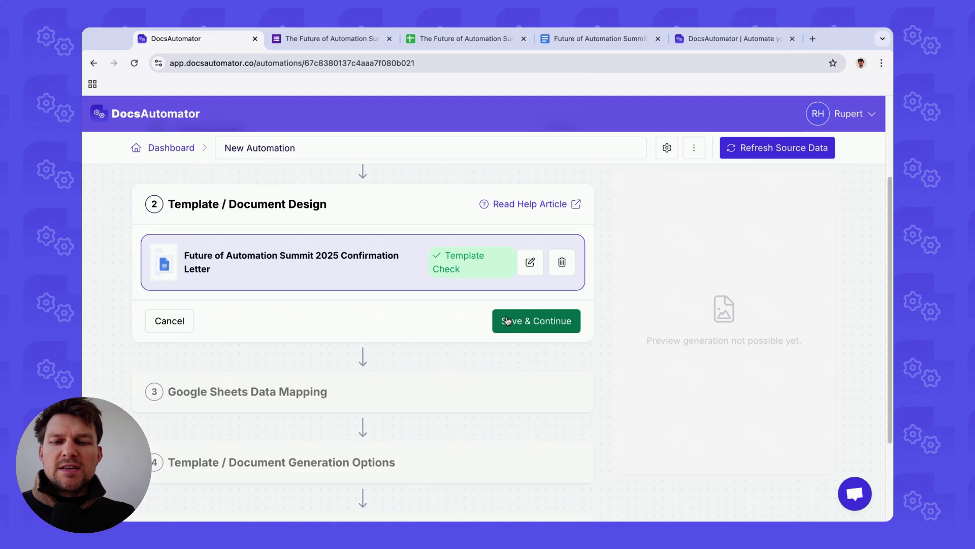
Step: Link the Event Registration (Responses) spreadsheet, searching by its copied title
left_click(531, 321)
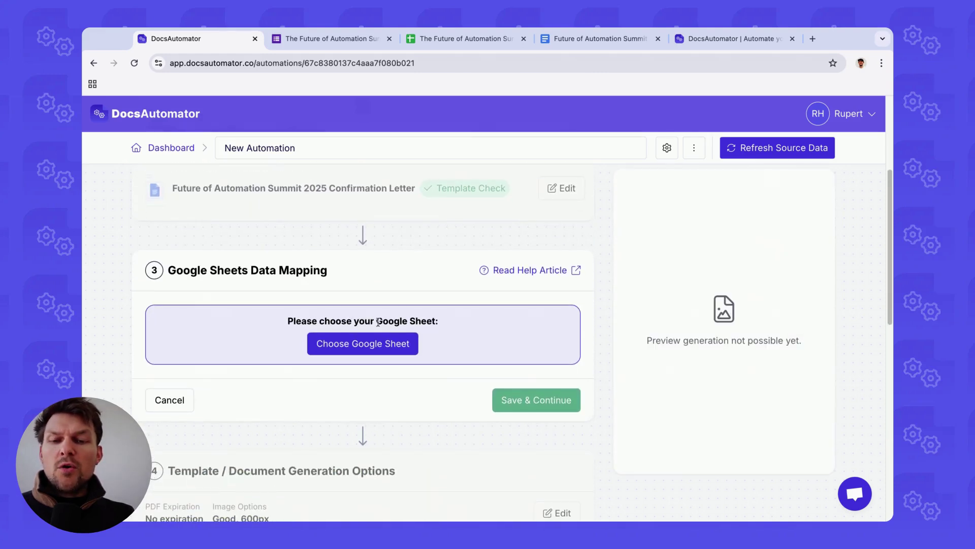
left_click(460, 40)
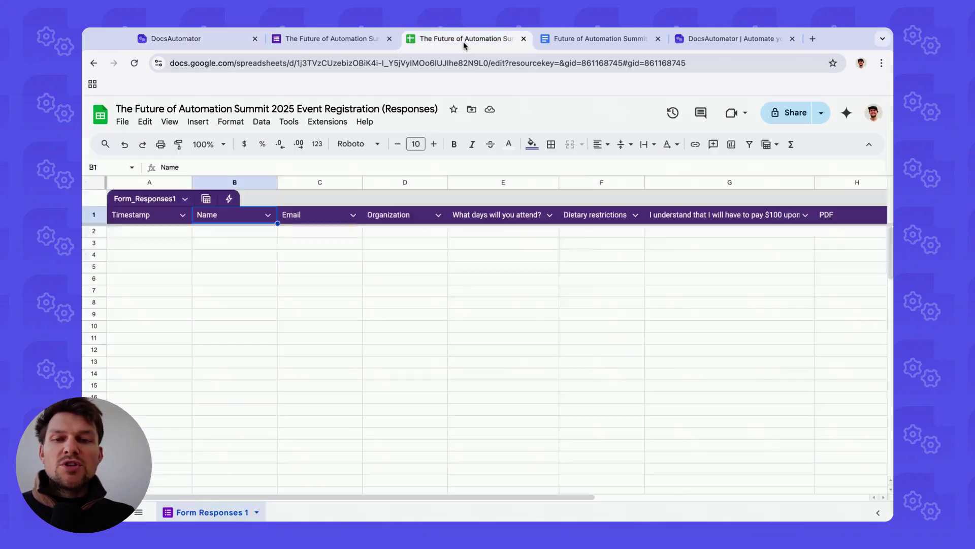
triple_click(226, 109)
key("ctrl+c")
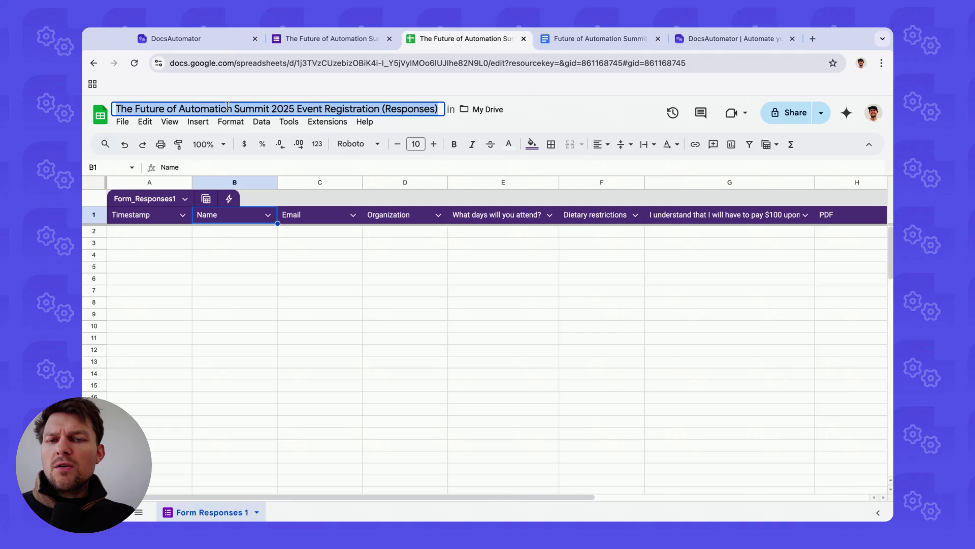
left_click(214, 45)
scroll(376, 284, "down", 1)
left_click(378, 323)
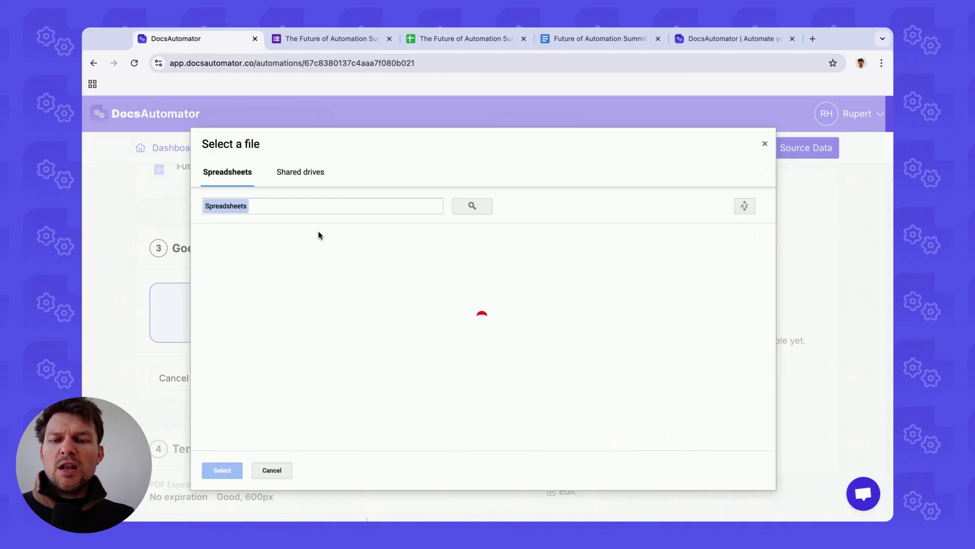
key("ctrl+v")
key("Return")
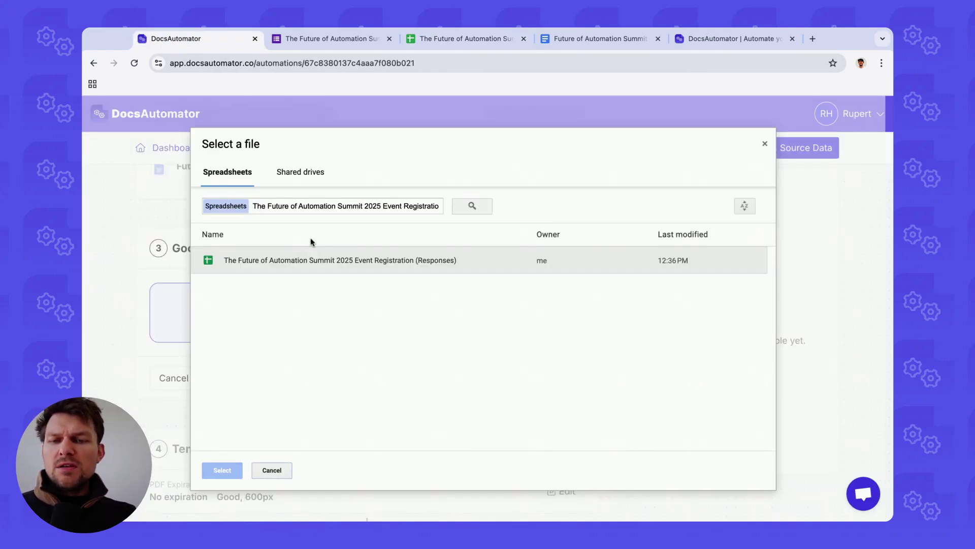
left_click(286, 257)
double_click(286, 256)
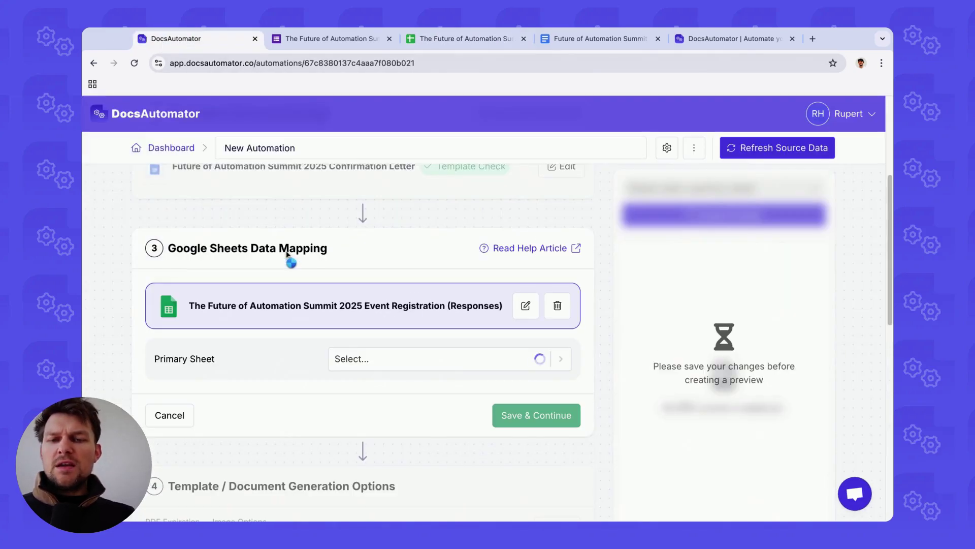
left_click(536, 307)
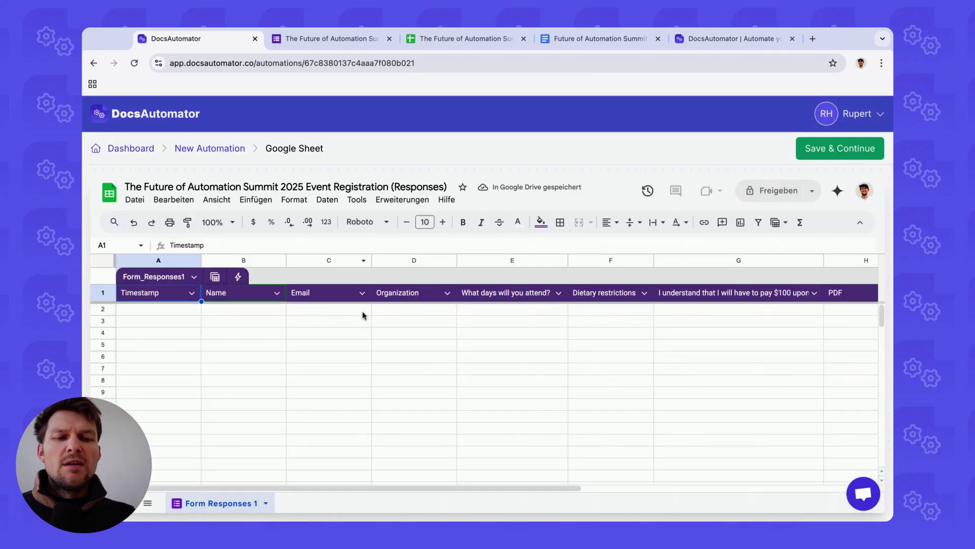
left_click(840, 148)
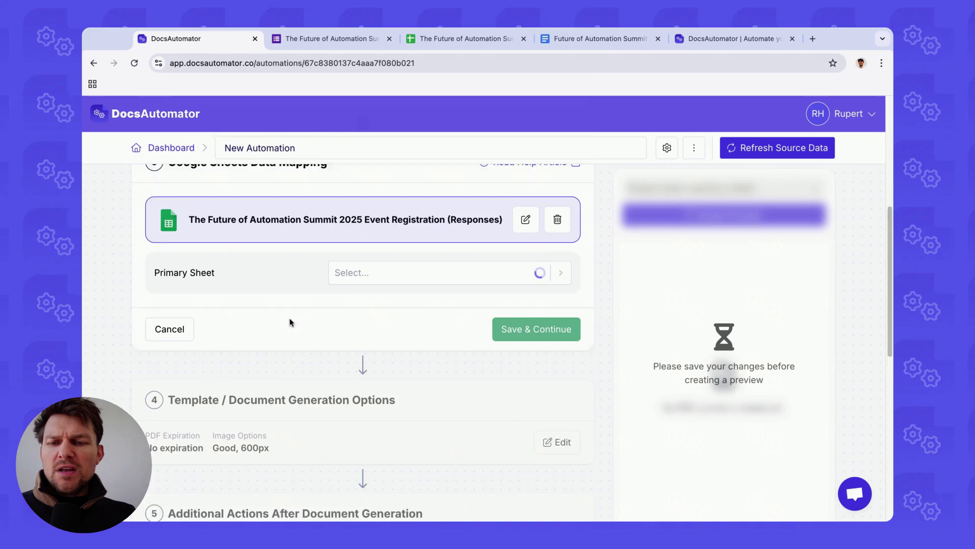
Step: Set the primary sheet to Form Responses 1 and the primary column to Name
scroll(279, 234, "up", 1)
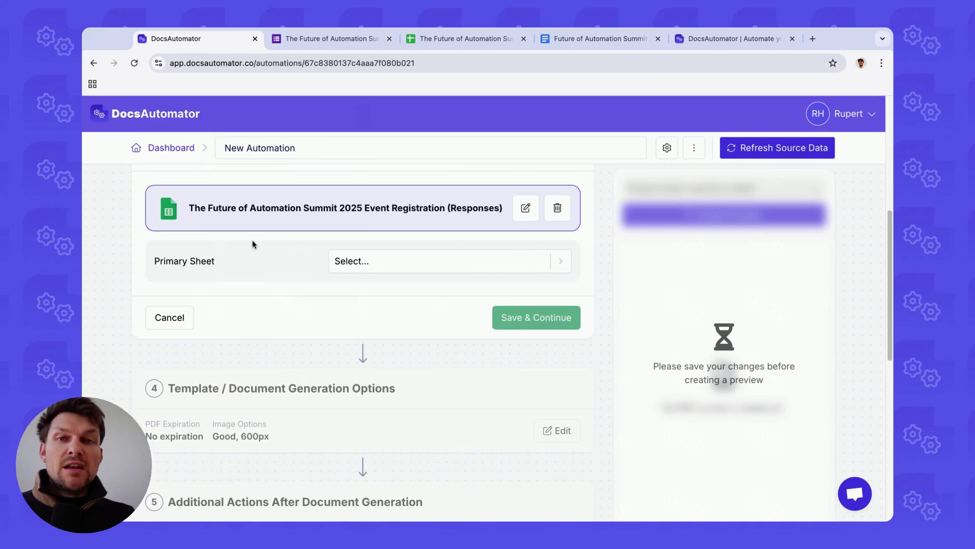
left_click(379, 262)
left_click(399, 313)
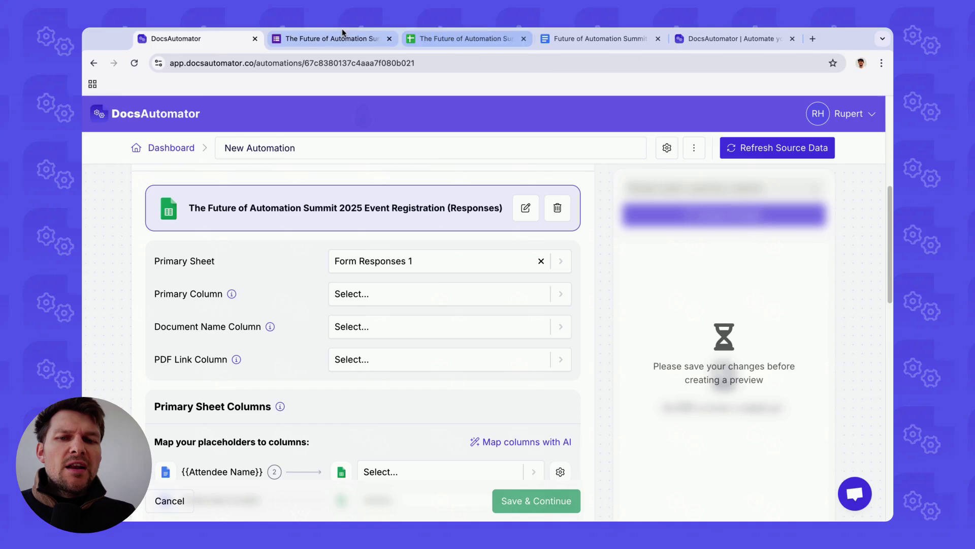
left_click(462, 39)
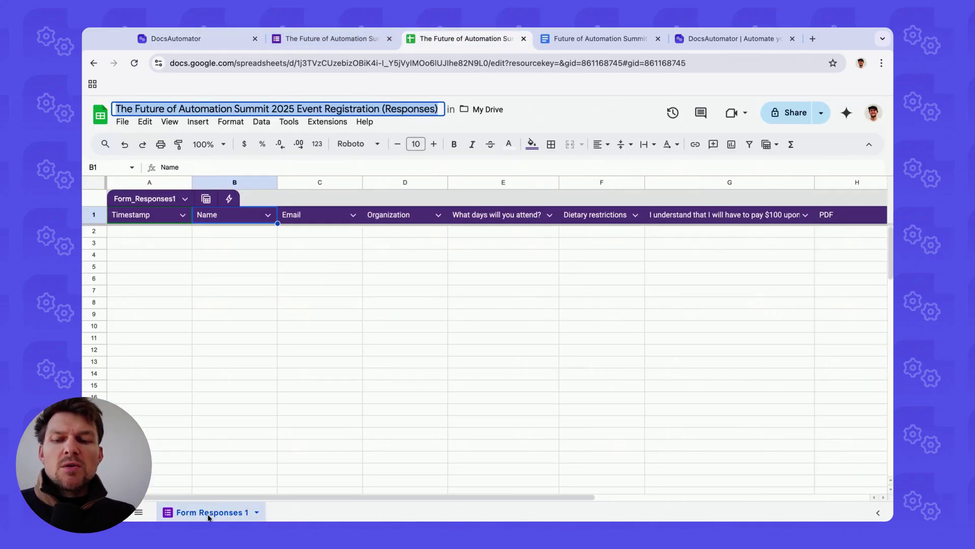
left_click(209, 42)
scroll(264, 283, "down", 1)
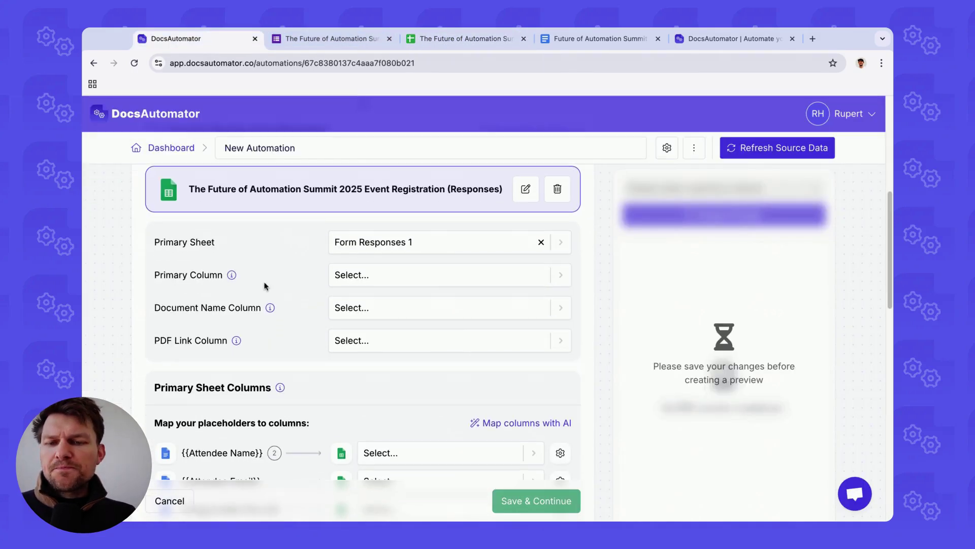
left_click(384, 279)
scroll(388, 363, "down", 1)
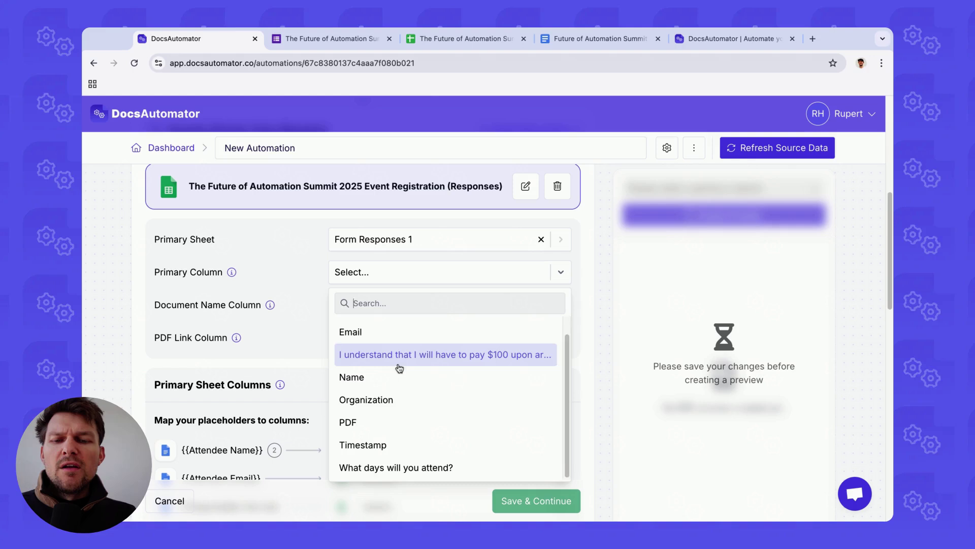
scroll(386, 367, "up", 1)
left_click(368, 397)
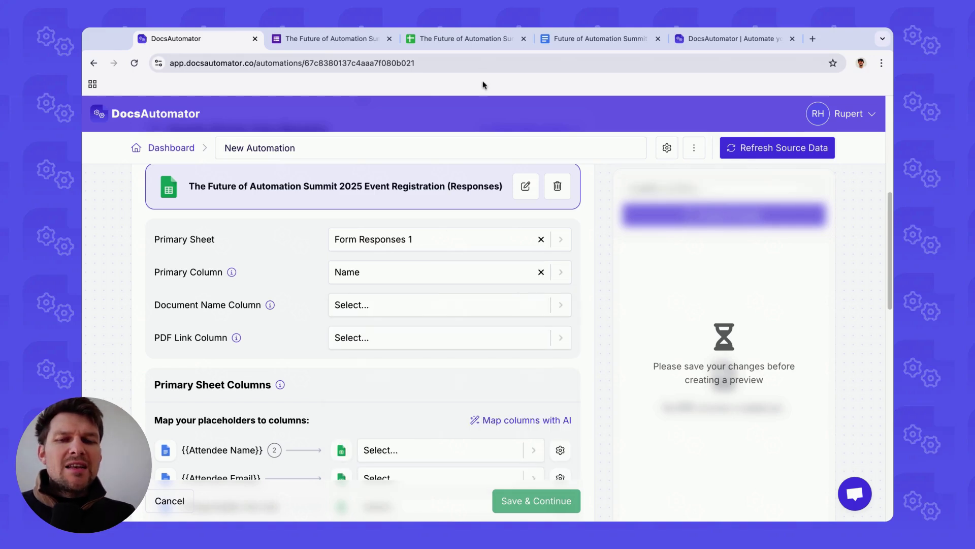
Step: Use the Name column as the document name column
left_click(463, 38)
left_click_drag(226, 232, 223, 363)
left_click(233, 234)
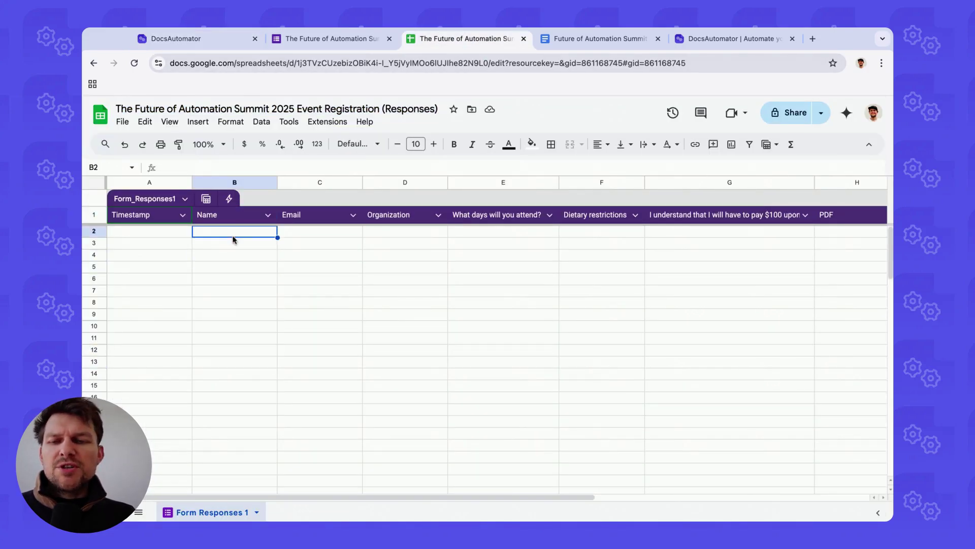
left_click(208, 39)
scroll(219, 285, "down", 1)
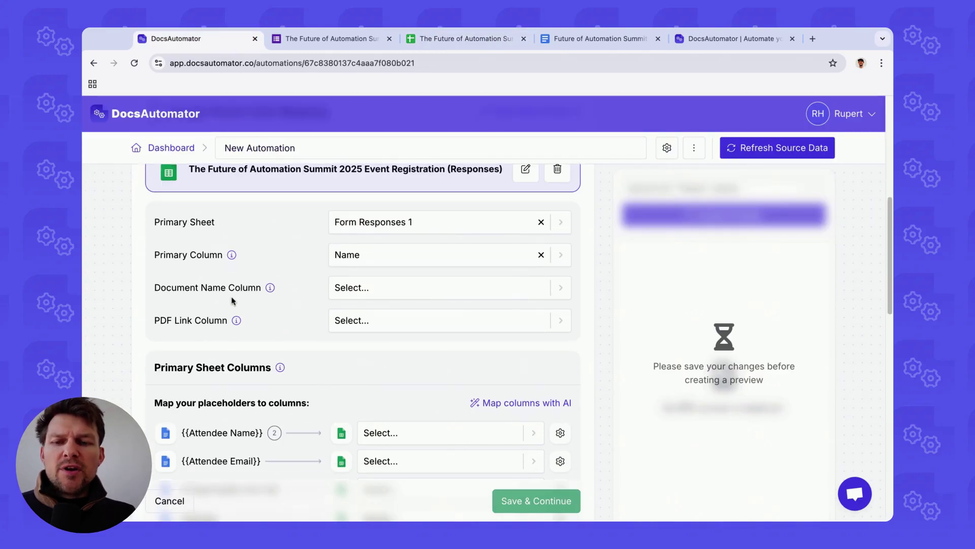
left_click(377, 287)
scroll(383, 398, "down", 1)
left_click(381, 394)
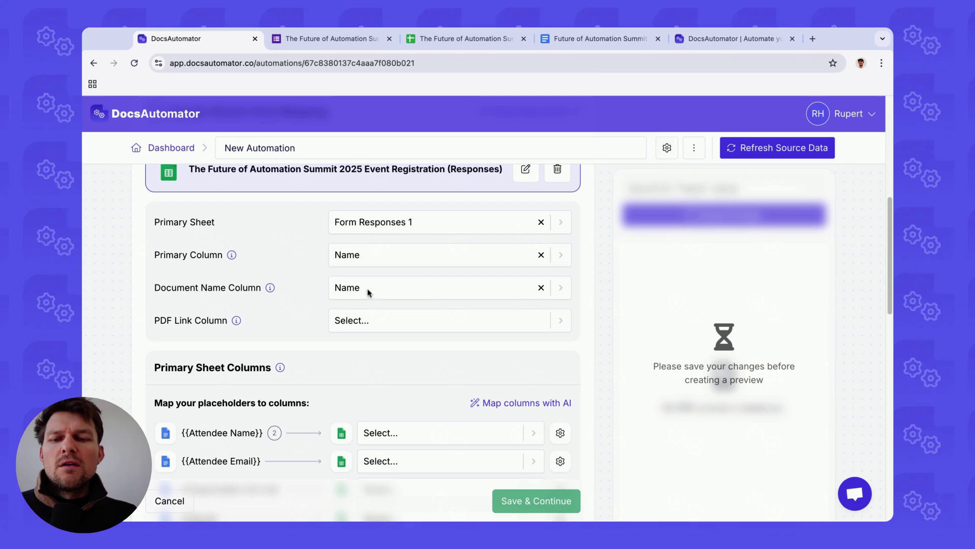
Step: Set the PDF column as the PDF link column
scroll(307, 308, "down", 1)
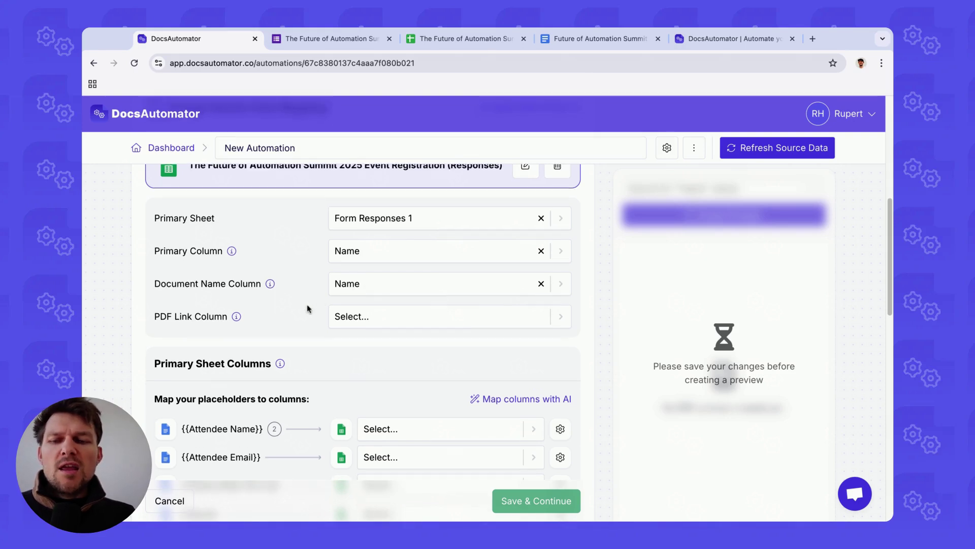
scroll(307, 308, "down", 1)
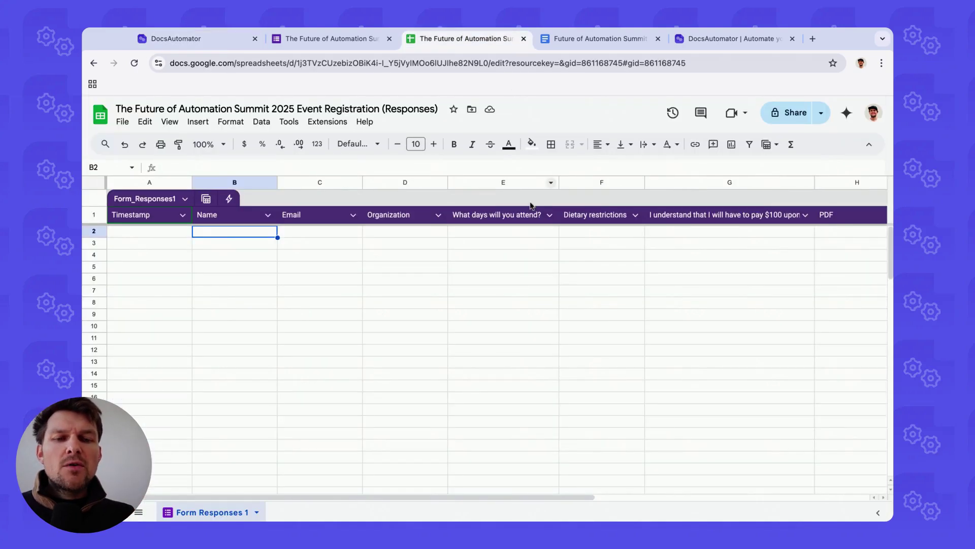
scroll(532, 205, "right", 4)
left_click(625, 217)
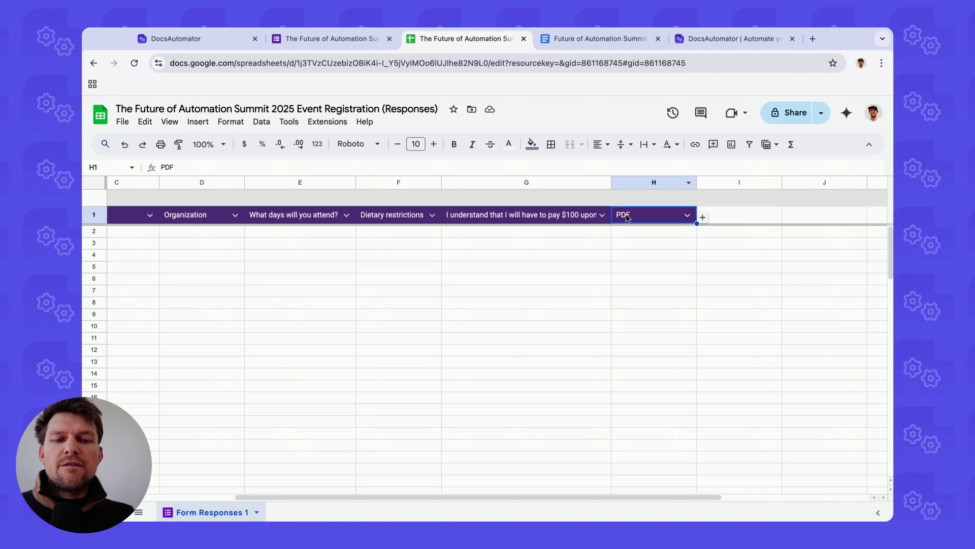
left_click(230, 41)
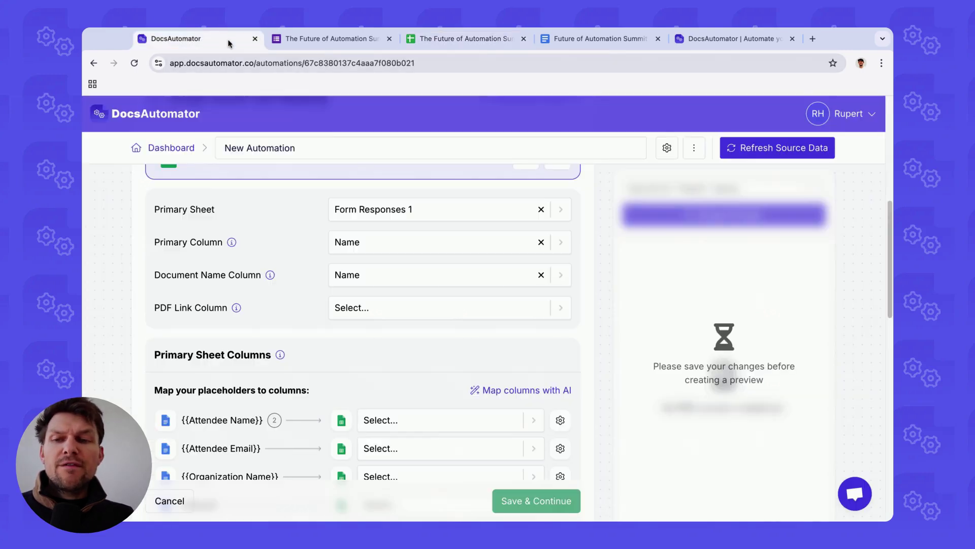
left_click(352, 307)
type("pdf")
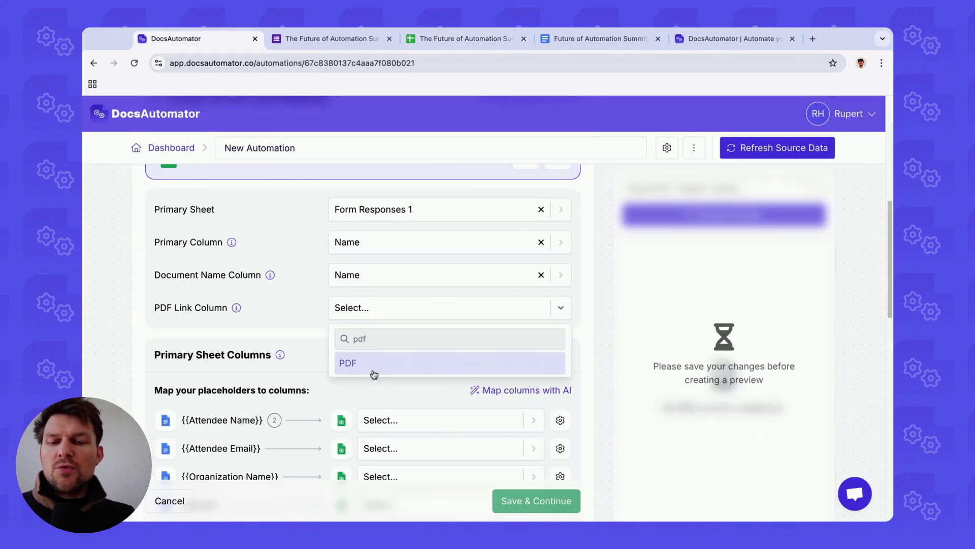
left_click(373, 367)
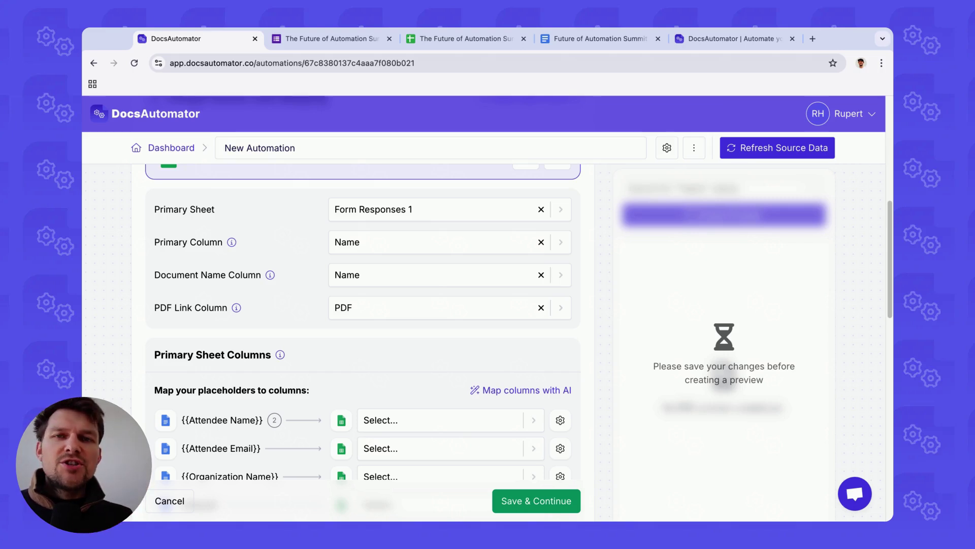
Step: AI-map Attendee Name, Email, Organization, days and Dietary restrictions placeholders to columns, then save
scroll(295, 305, "down", 4)
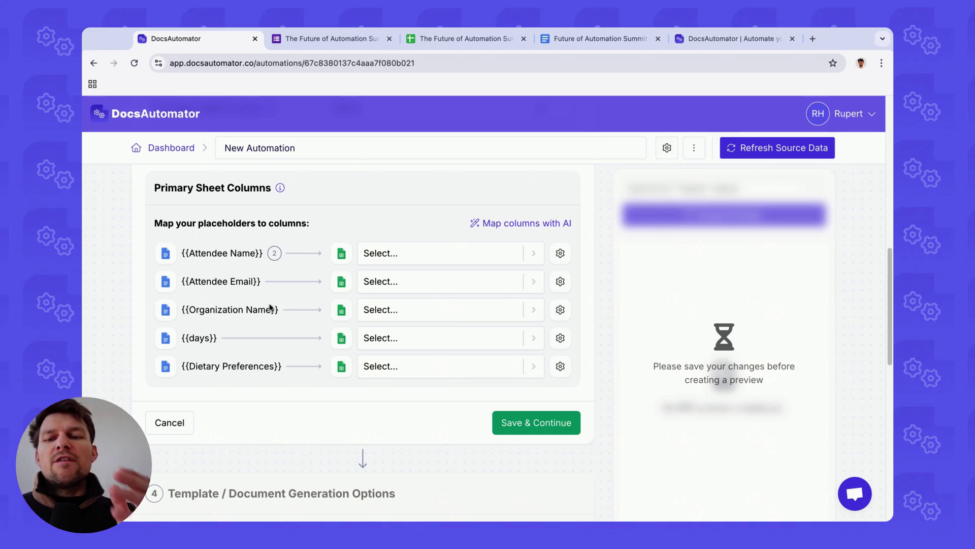
left_click(496, 224)
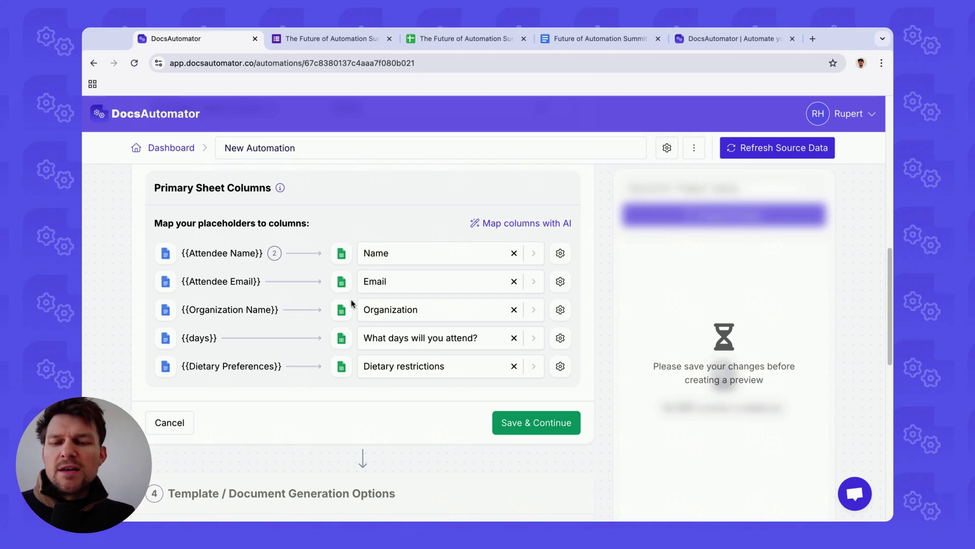
scroll(573, 414, "down", 1)
left_click(573, 414)
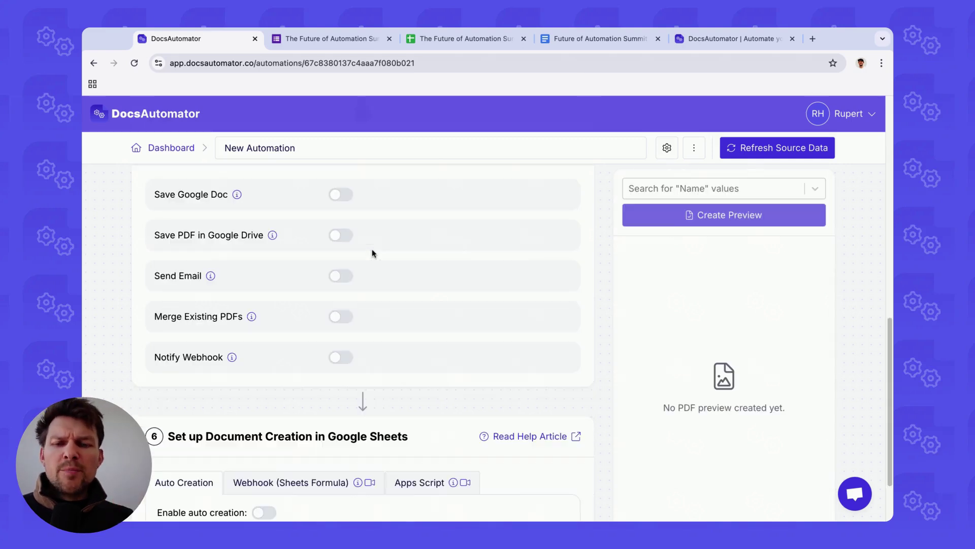
Step: Try the preview-row search, finding no responses yet in the spreadsheet
left_click(630, 193)
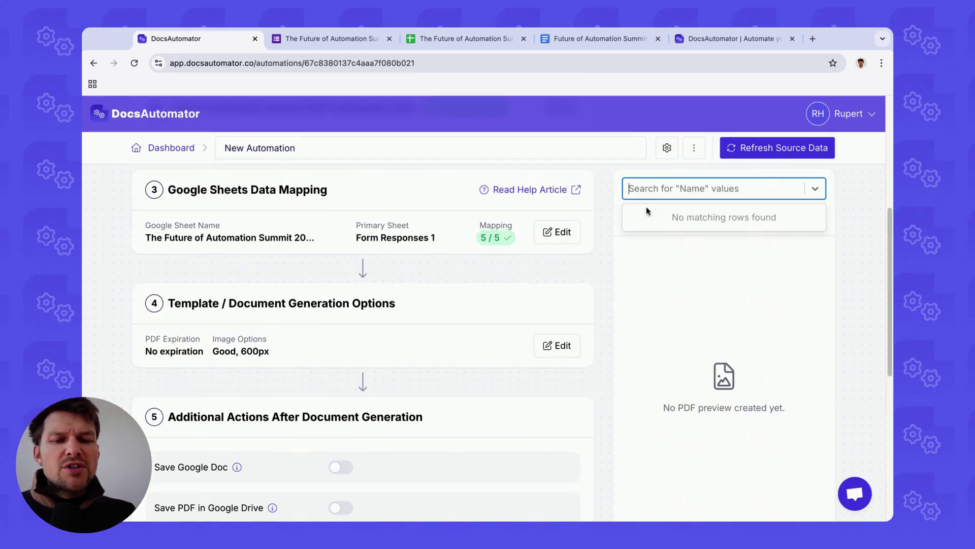
left_click(669, 205)
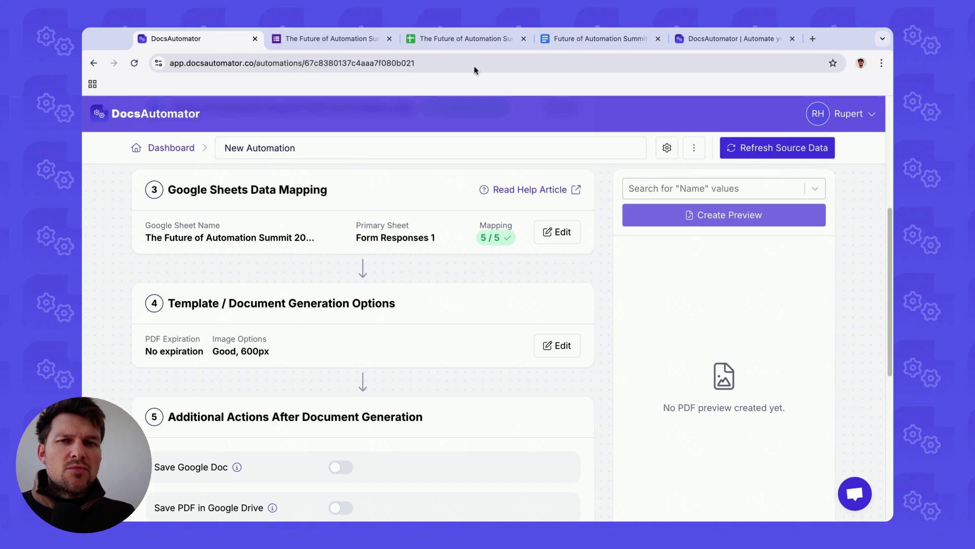
left_click(448, 39)
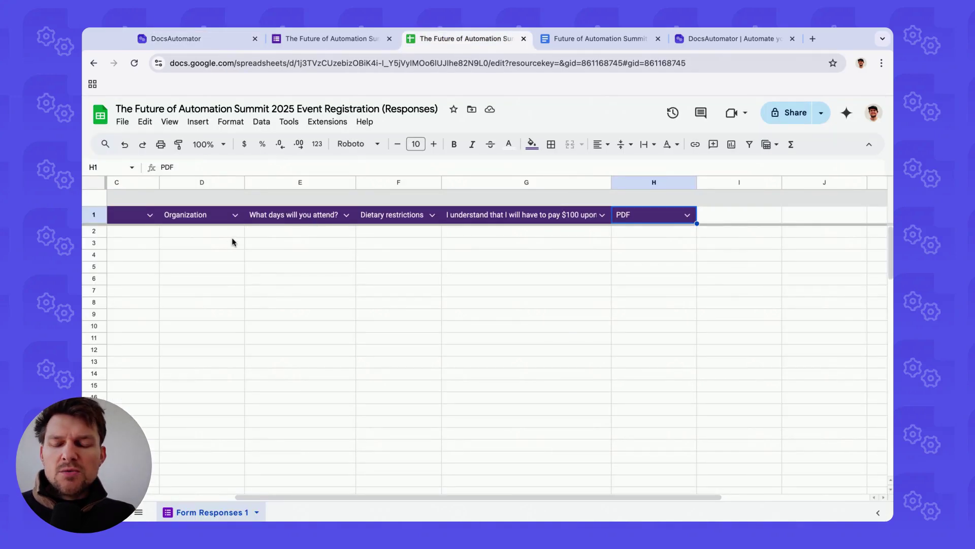
left_click(191, 38)
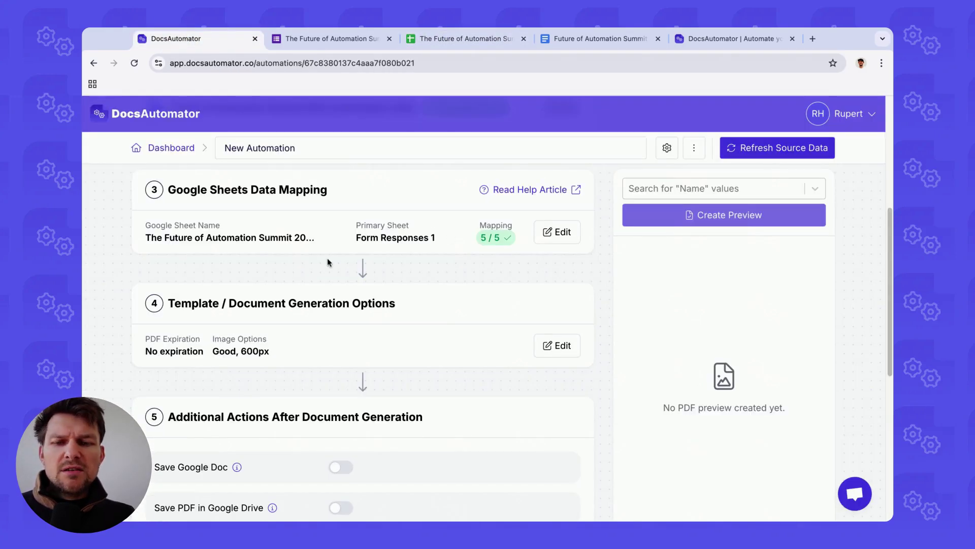
Step: Switch on Send Email under Additional Actions After Document Generation
scroll(327, 262, "down", 6)
scroll(366, 231, "up", 2)
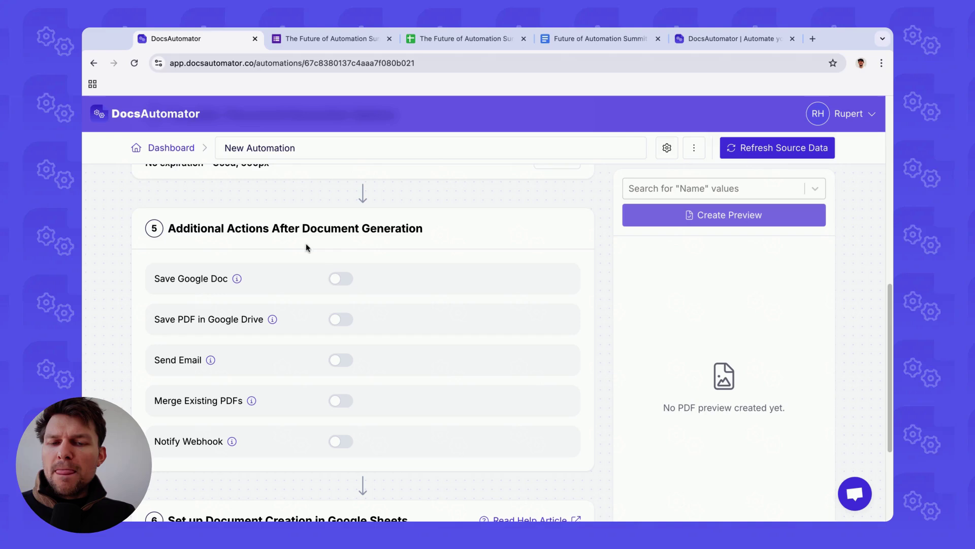
scroll(338, 277, "down", 1)
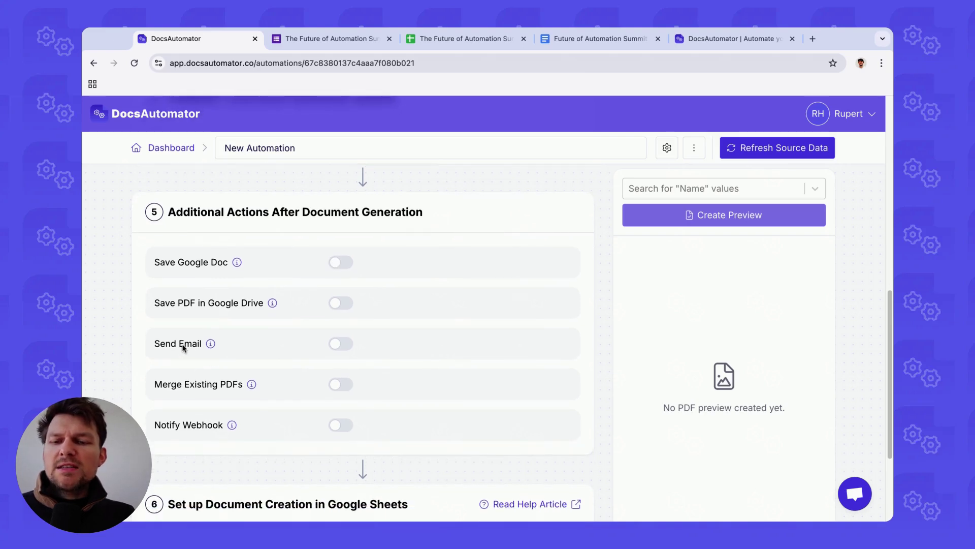
scroll(181, 347, "down", 1)
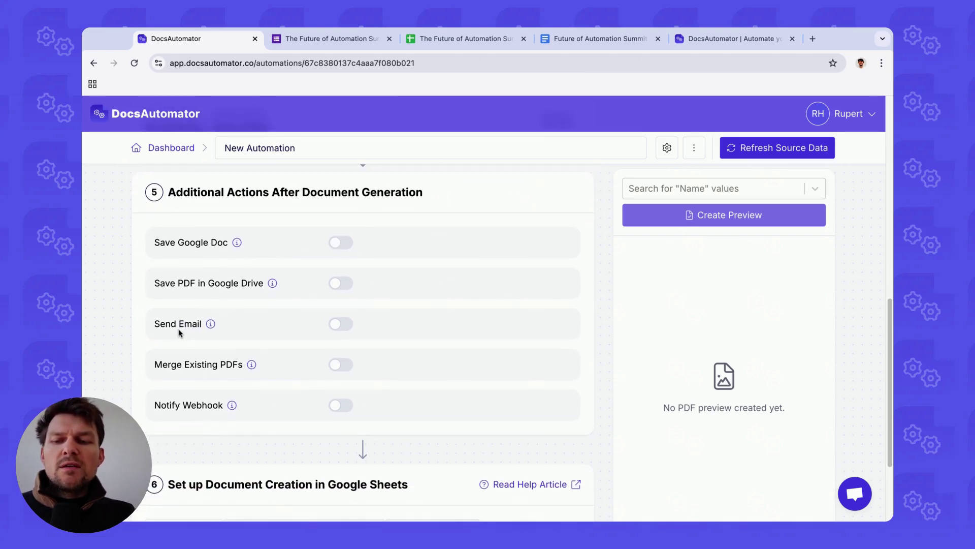
scroll(179, 333, "down", 1)
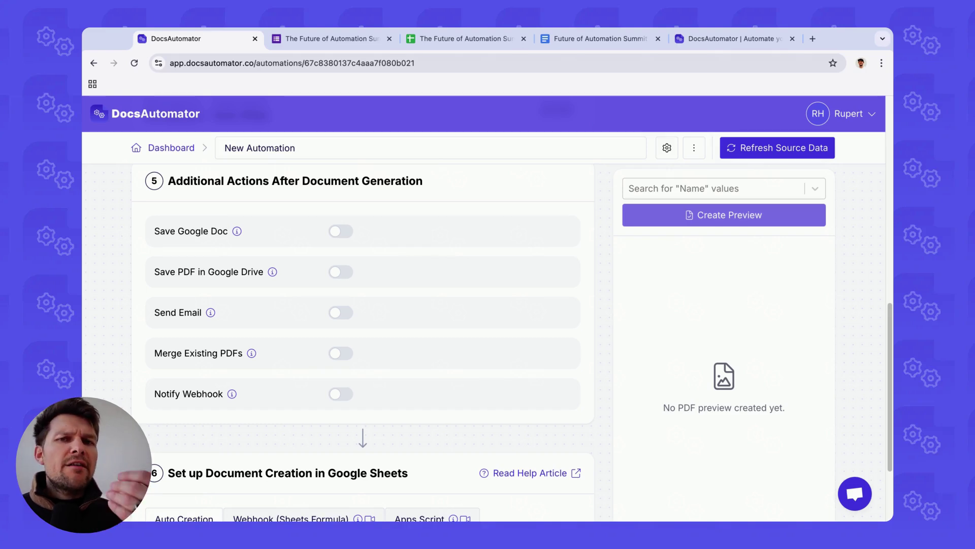
scroll(175, 313, "down", 1)
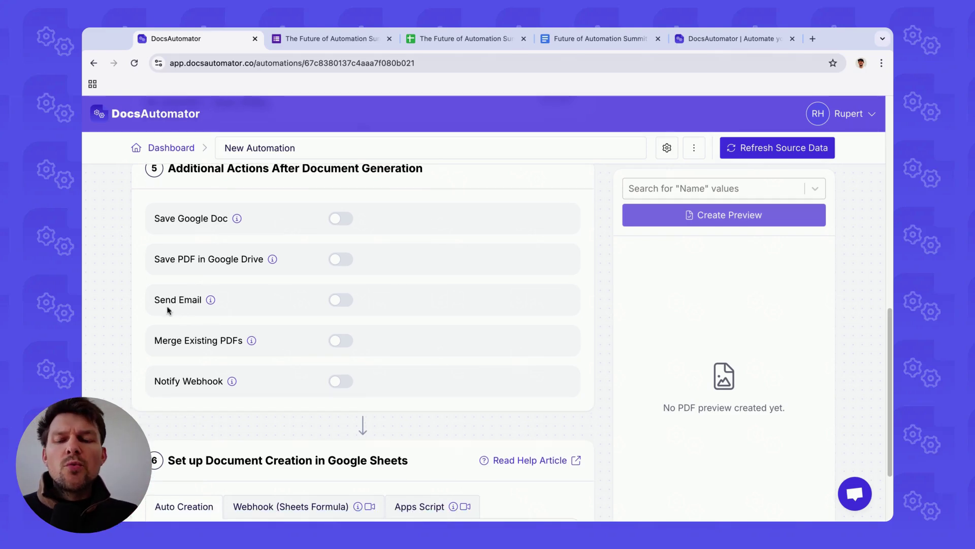
left_click(343, 300)
scroll(319, 306, "down", 2)
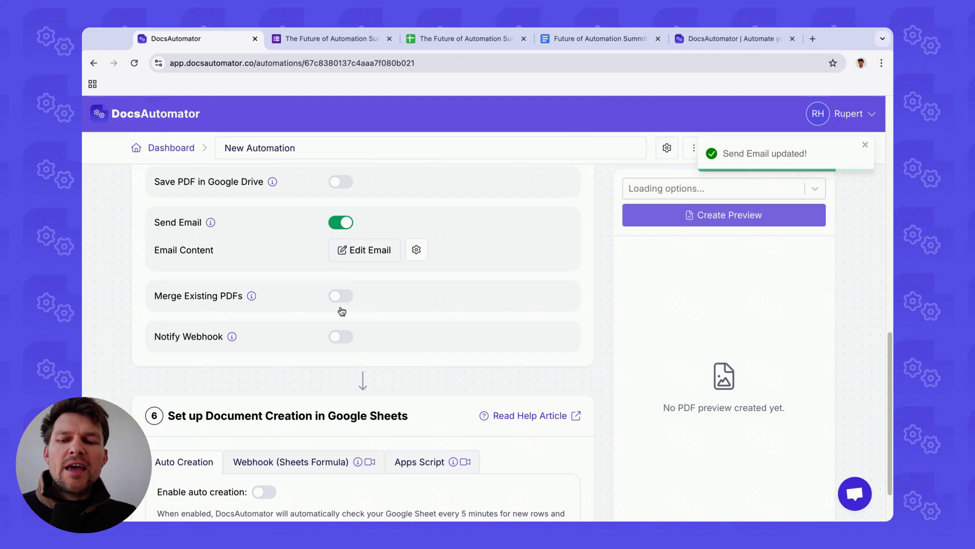
Step: Address the email to {{Attendee Email}} with subject 'Thanks for joining us!'
left_click(344, 253)
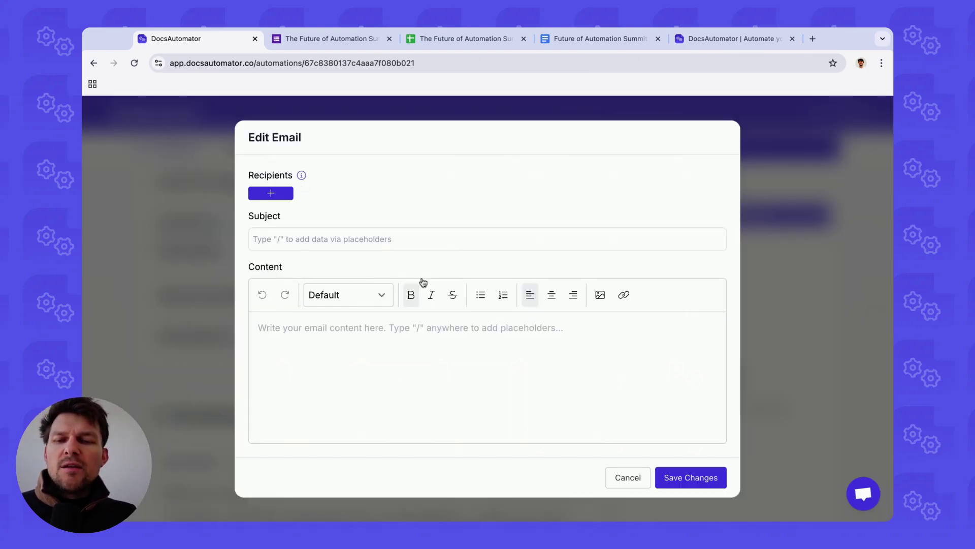
left_click(271, 191)
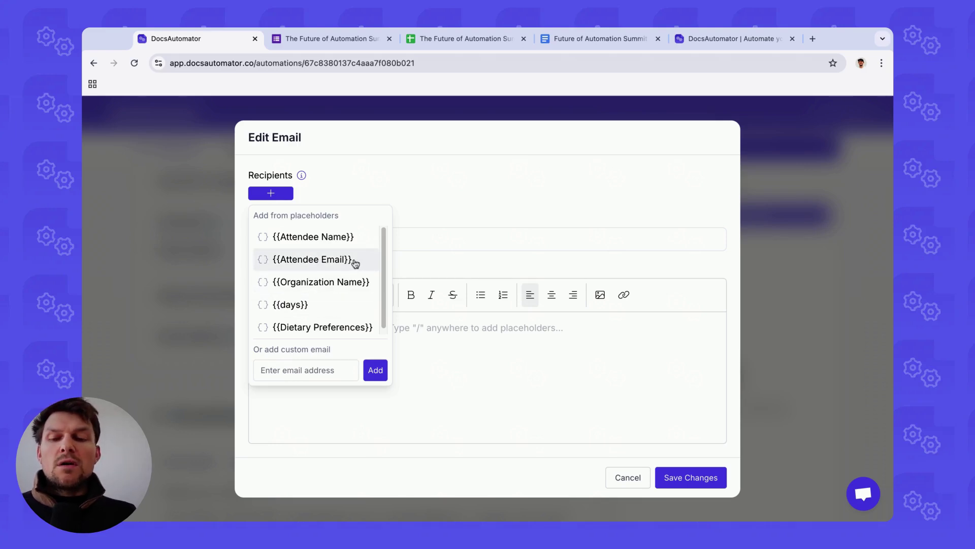
left_click(355, 263)
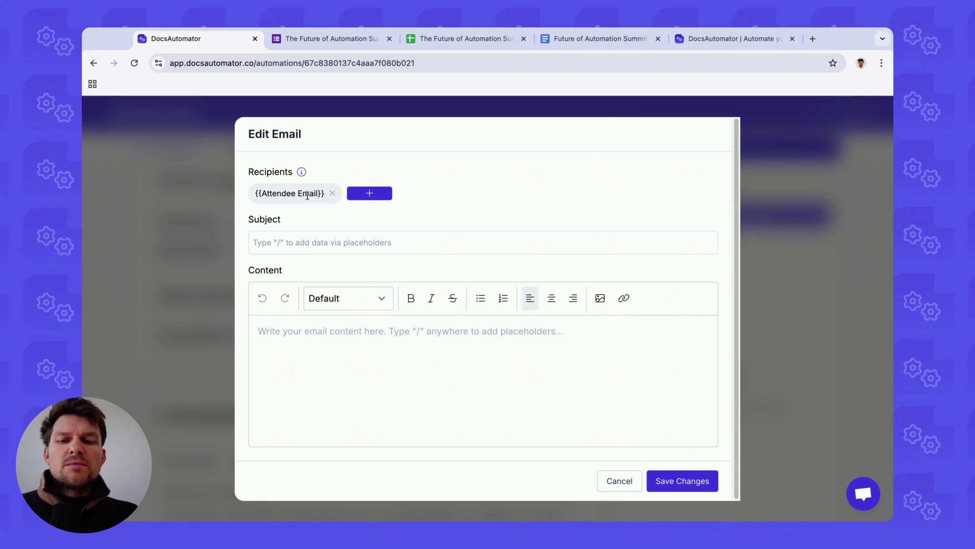
double_click(308, 195)
left_click(304, 196)
left_click(341, 246)
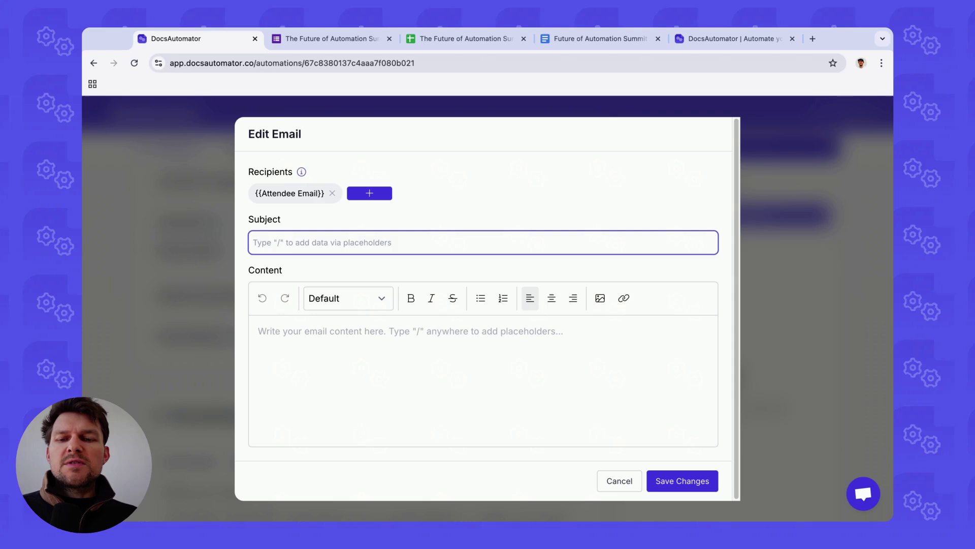
type("Thanks for joining us!")
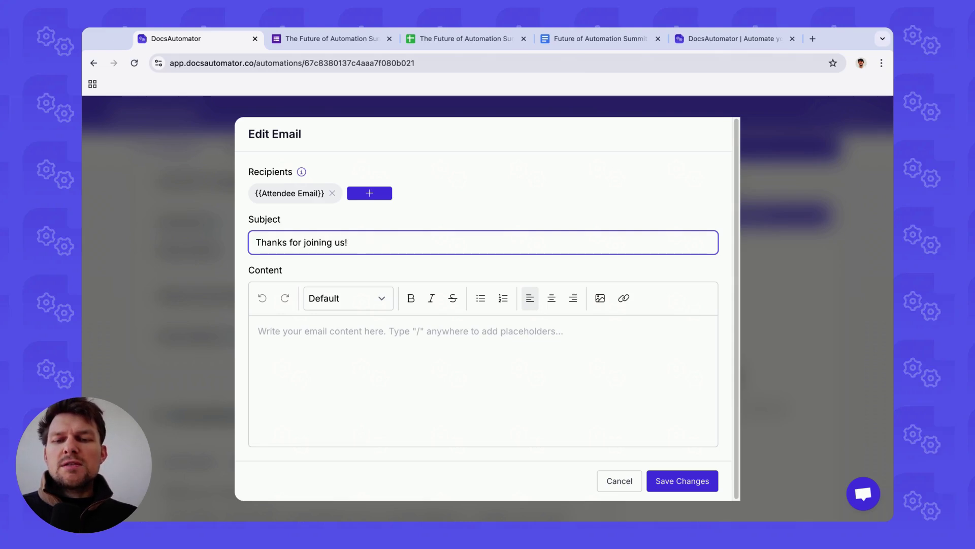
Step: Write the body 'Hi {{Attendee Name}} thank you for joining us! Best,' plus sender's name, and save
left_click(371, 355)
type("Hi ")
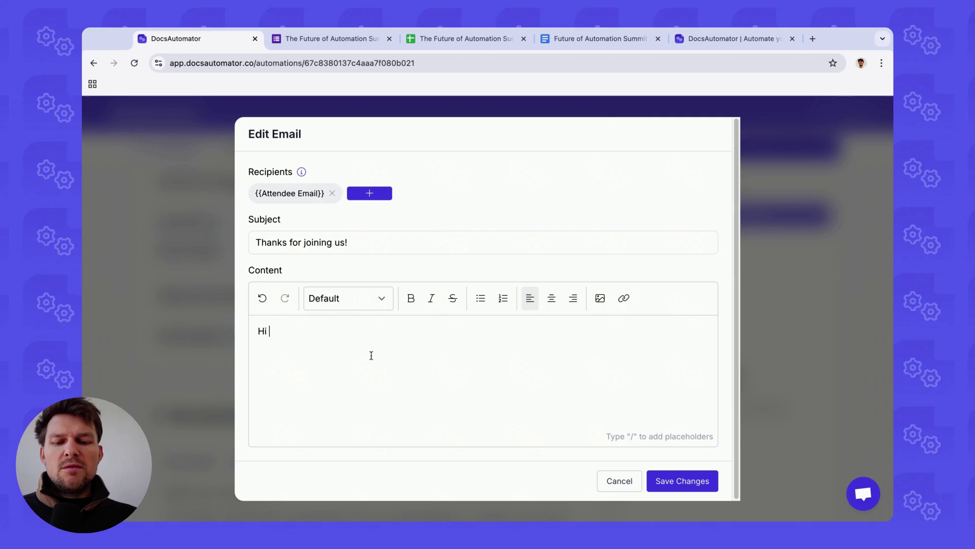
type("/")
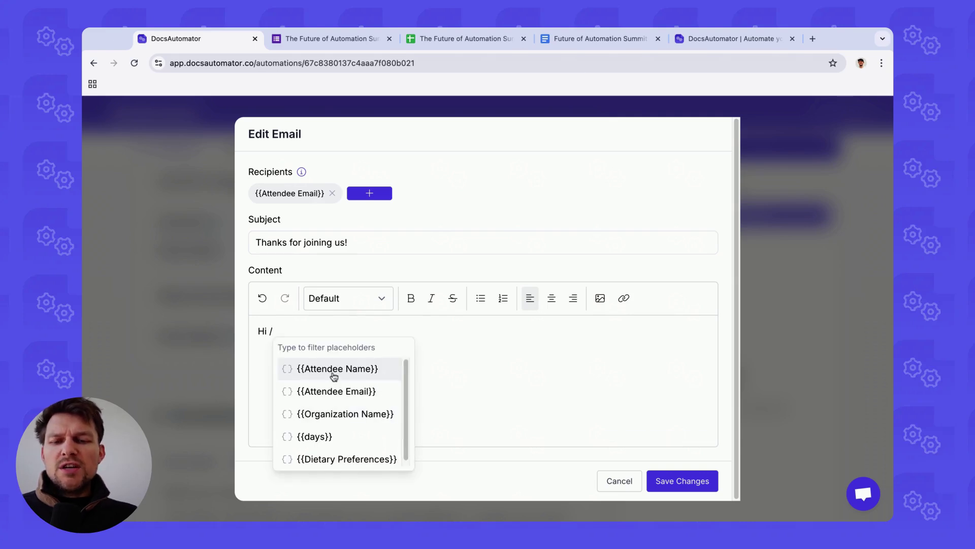
key("Return")
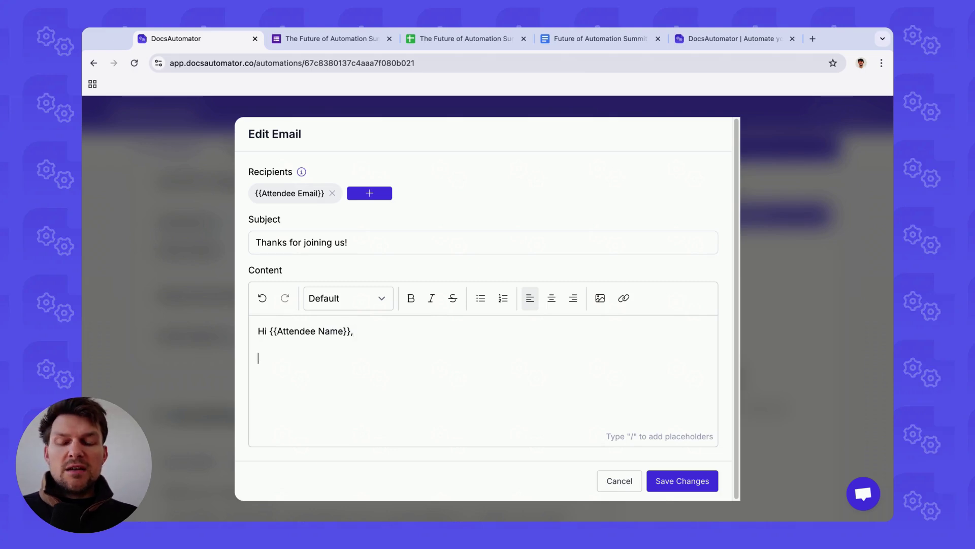
type("thank you for ")
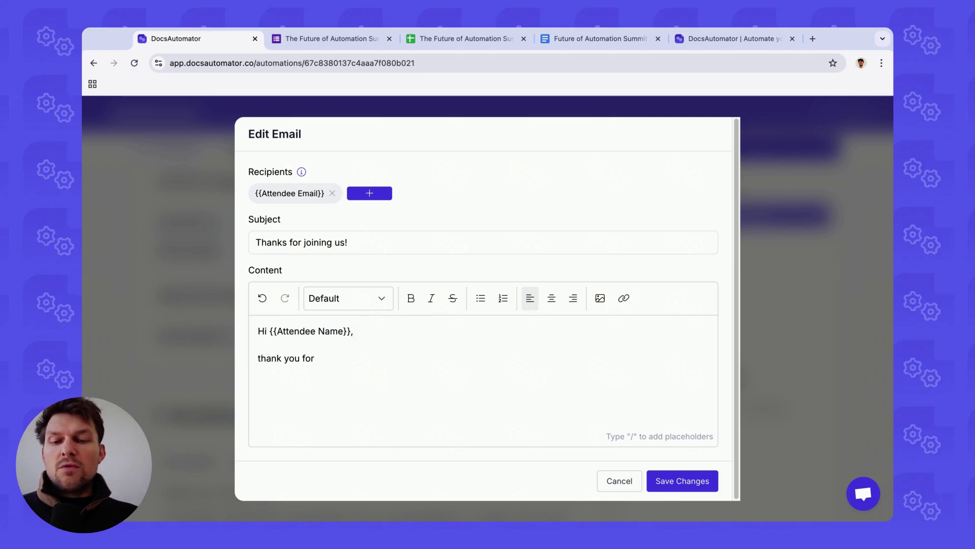
type("joining us!  ")
type("Best,")
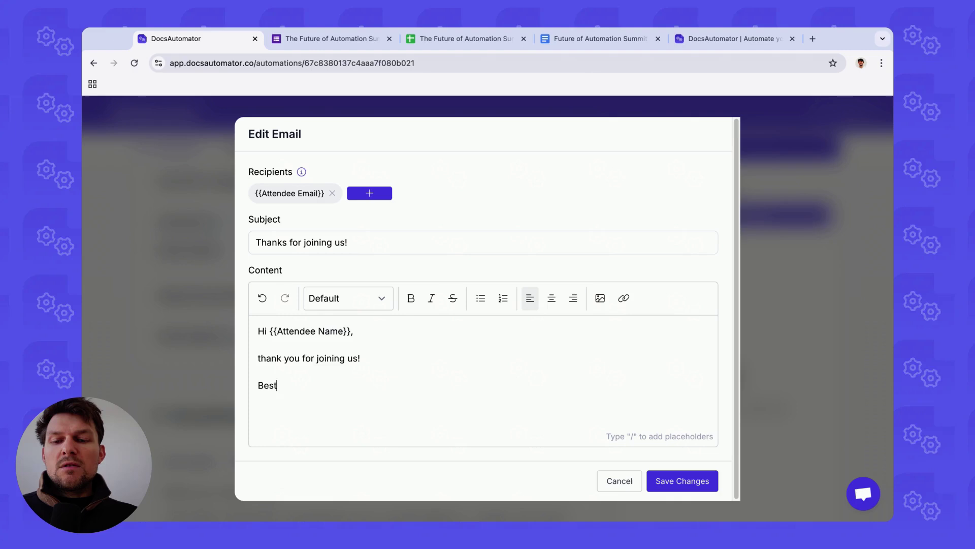
key("Return")
type("Rupert")
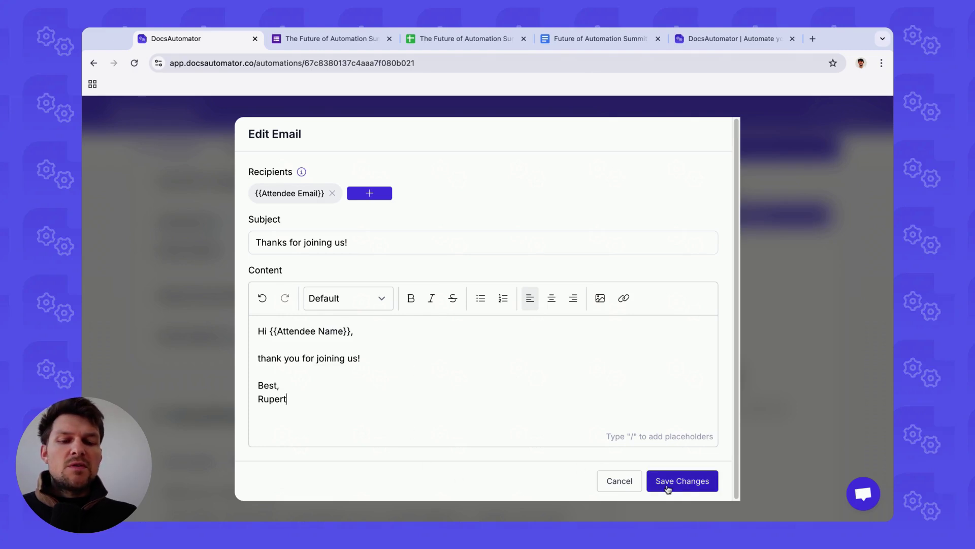
left_click(668, 486)
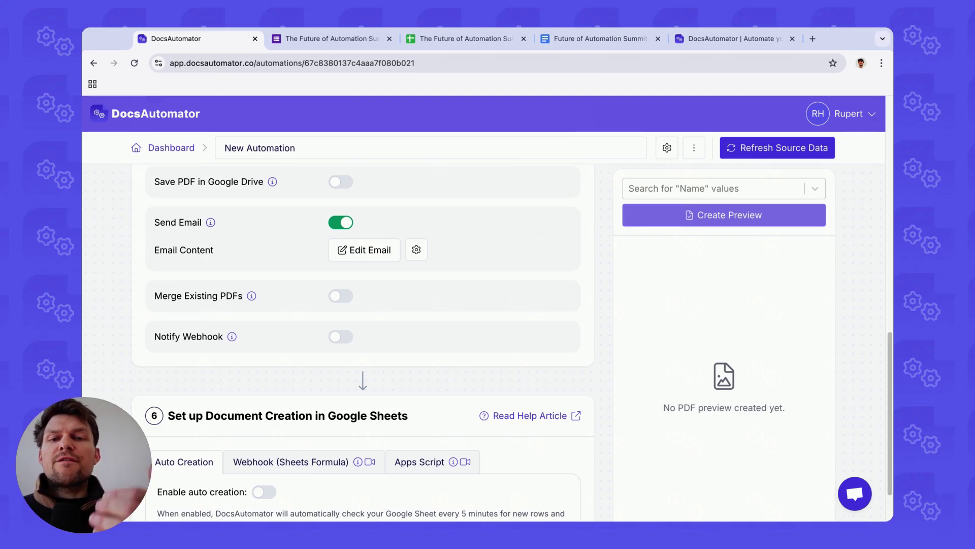
Step: Enable auto creation so new rows from row 2 generate documents
scroll(267, 329, "down", 2)
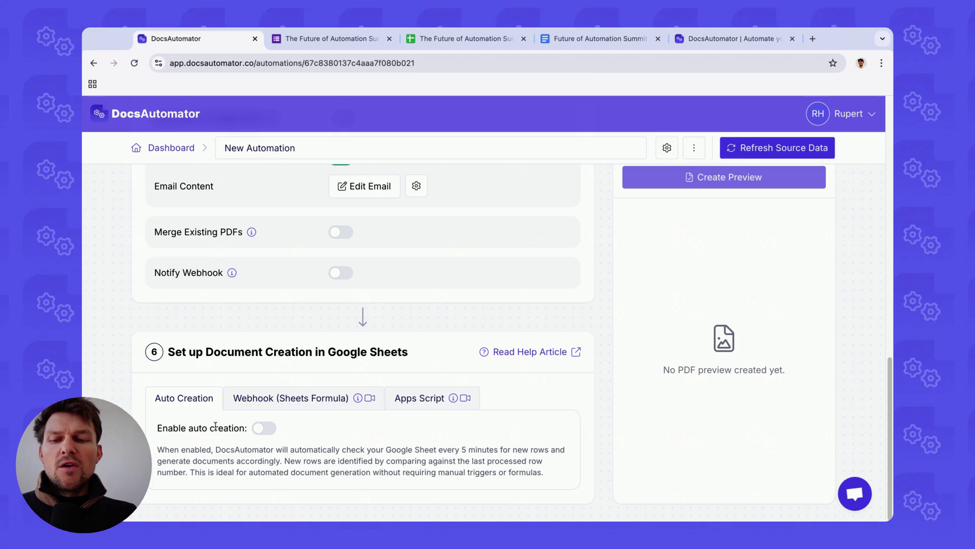
left_click(262, 430)
scroll(218, 401, "down", 1)
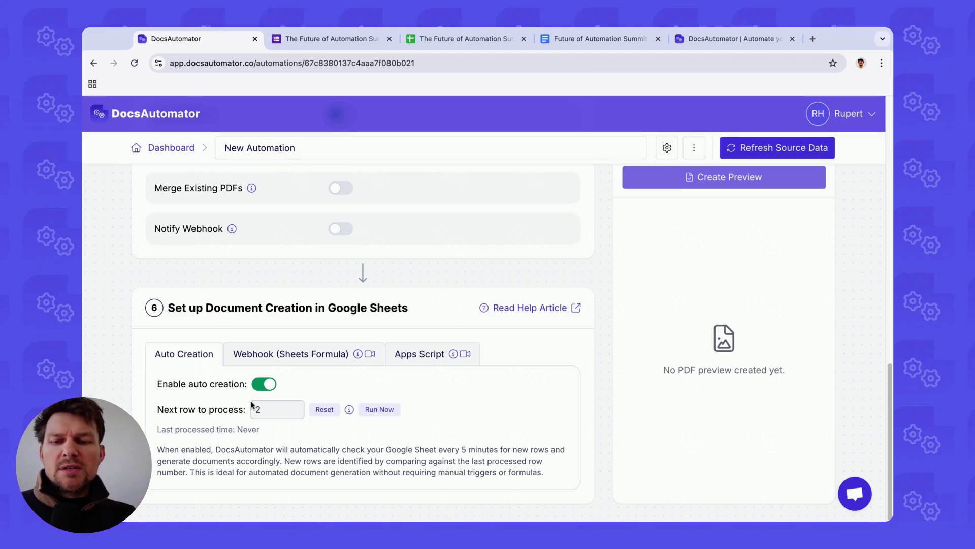
Step: Return to the empty responses spreadsheet and select row 2 and cell A2
left_click(472, 49)
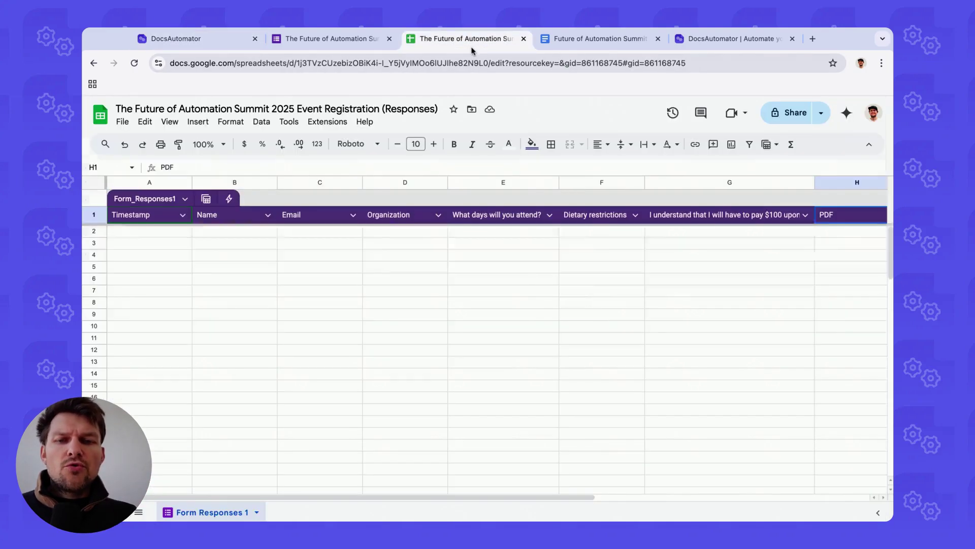
left_click(97, 232)
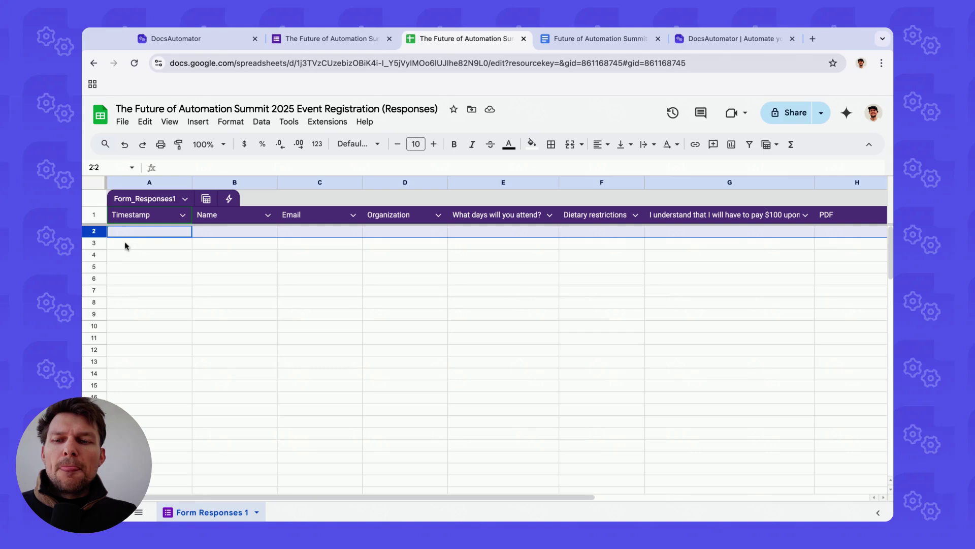
left_click(123, 234)
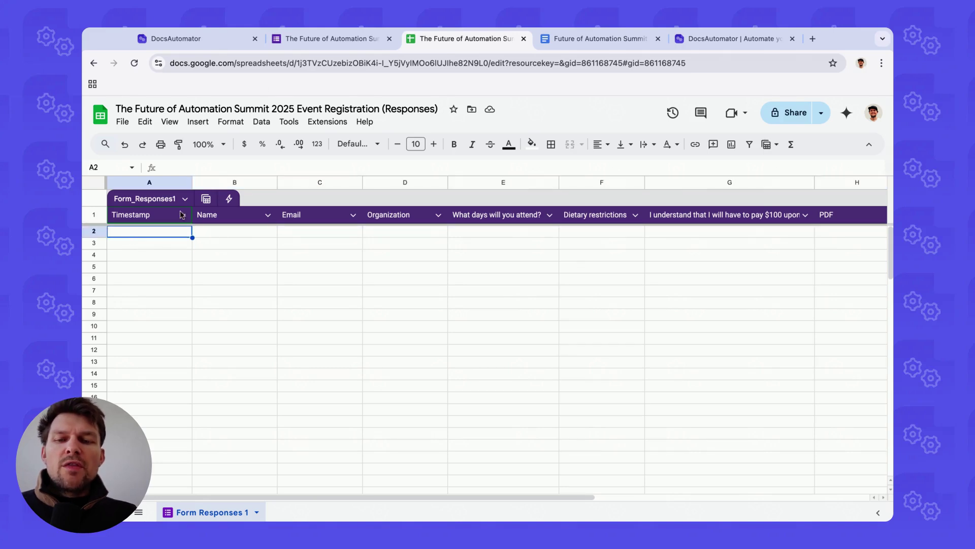
Step: Check the Webhook help in DocsAutomator, then view the form's responses page with 0 responses
left_click(223, 47)
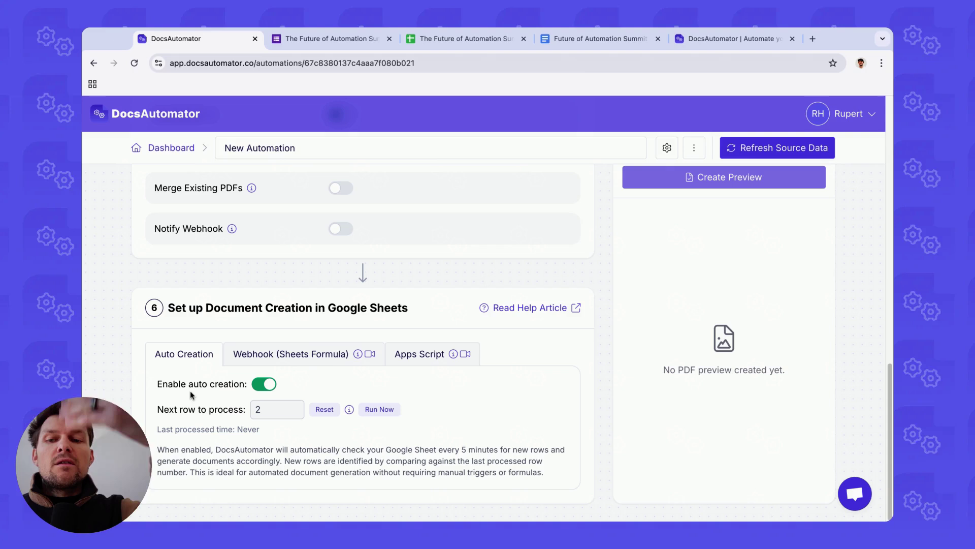
left_click(358, 353)
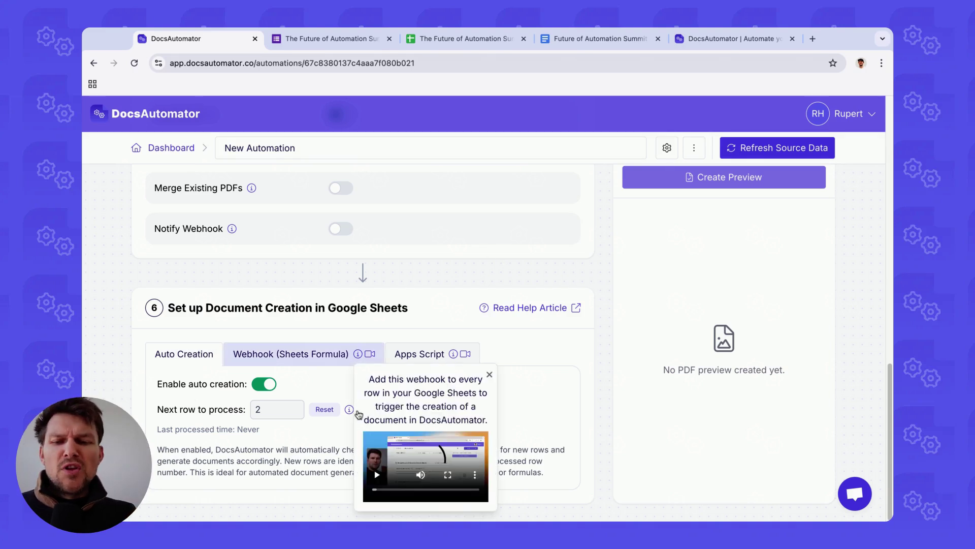
left_click(471, 187)
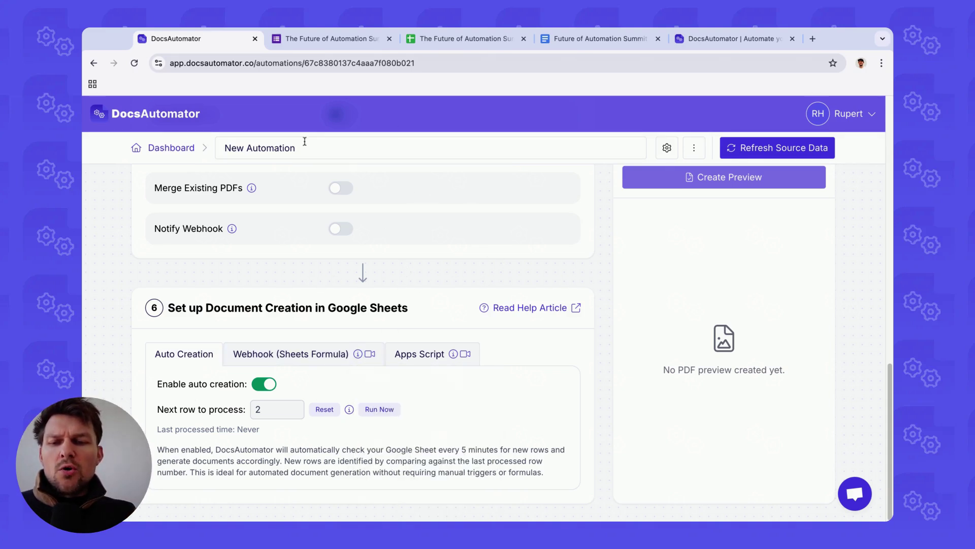
left_click(342, 44)
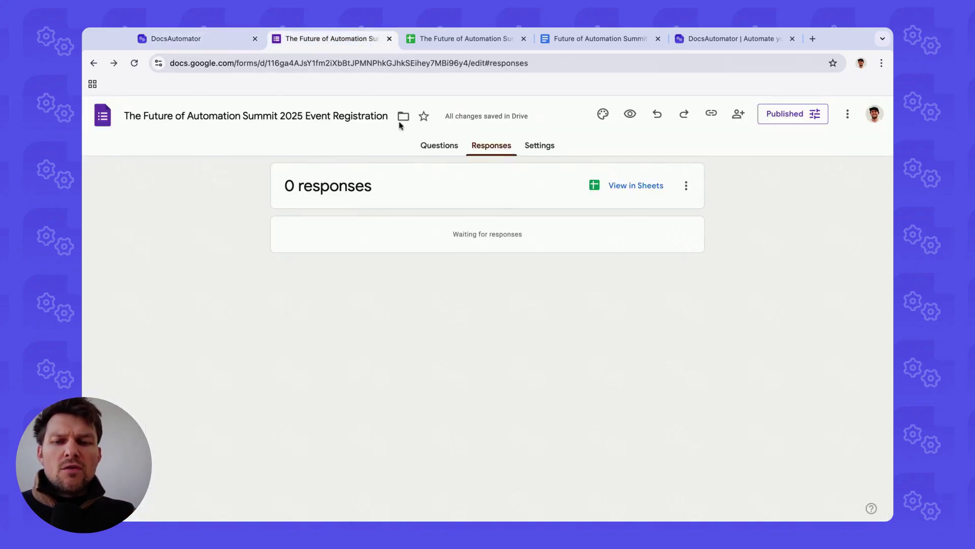
Step: Copy the form's responder link and load the live registration form in a new tab
left_click(782, 115)
left_click(432, 283)
left_click(508, 350)
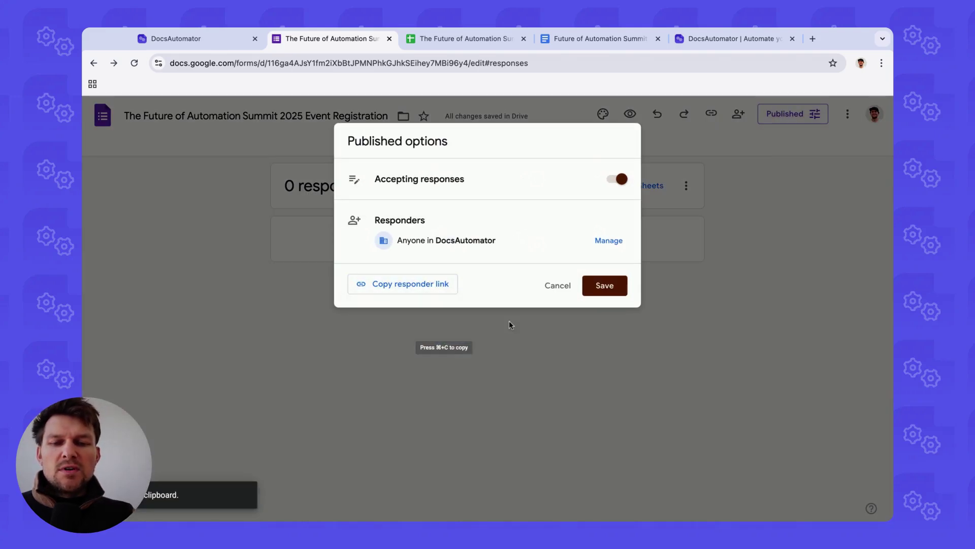
key("super+t")
key("super+v")
key("Return")
Step: Enter the attendee's full name and e-mail address, with organization DocsAutomator
left_click(348, 317)
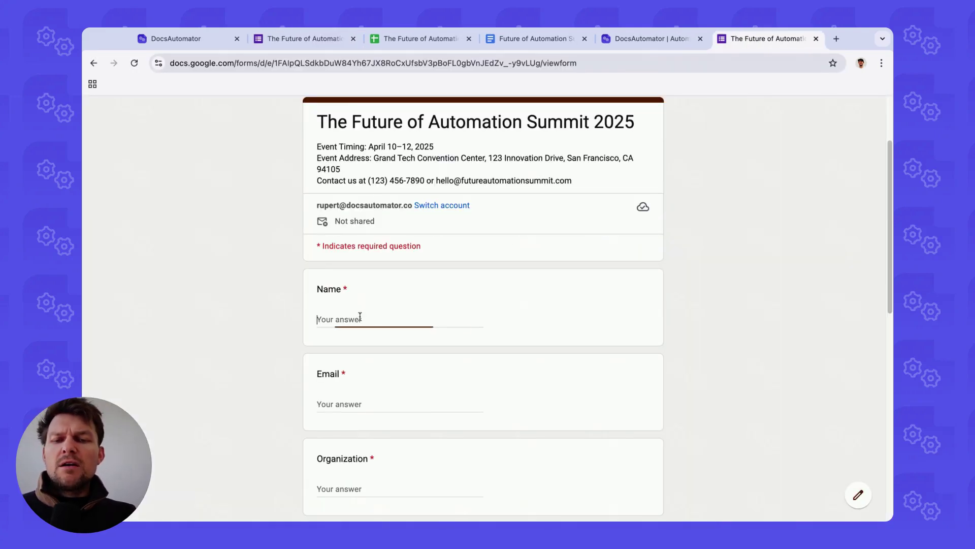
type("Rupe")
scroll(413, 254, "down", 2)
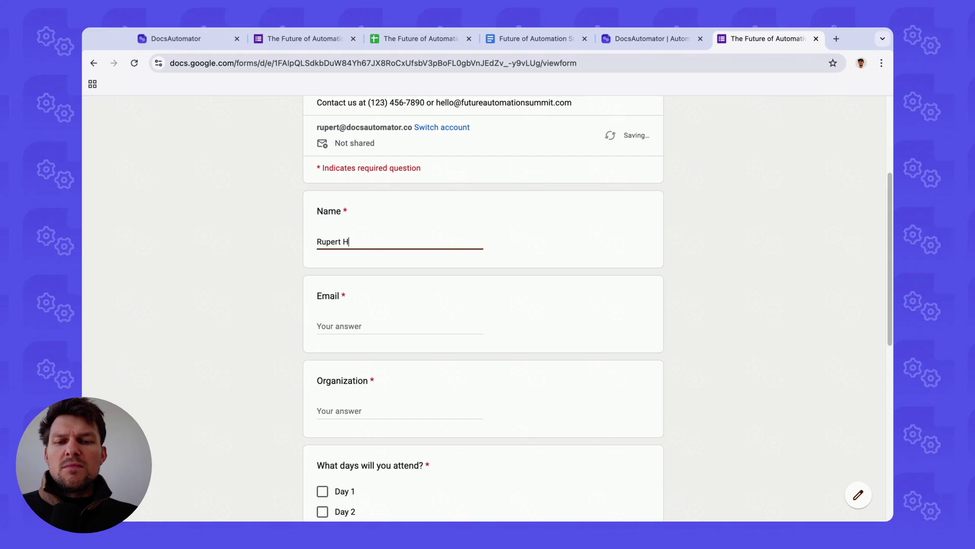
key("Tab")
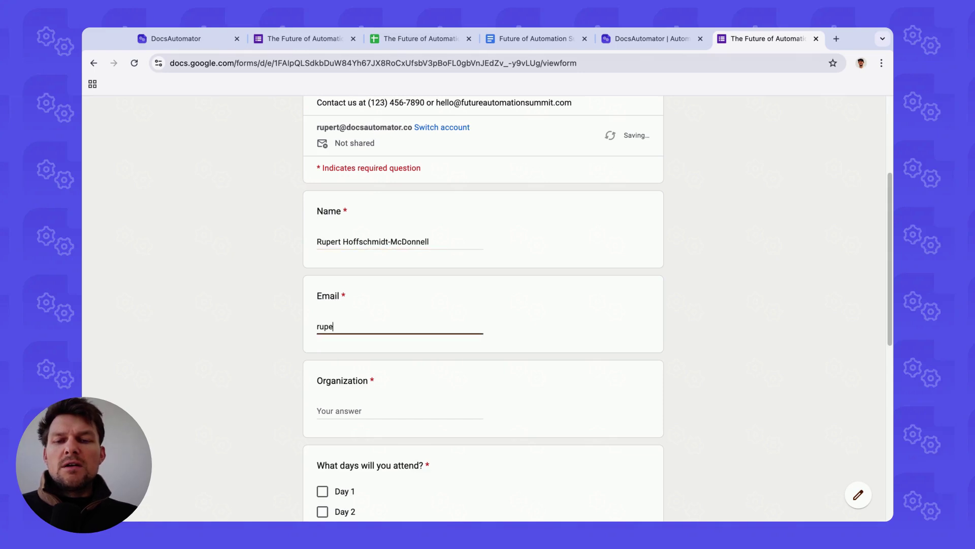
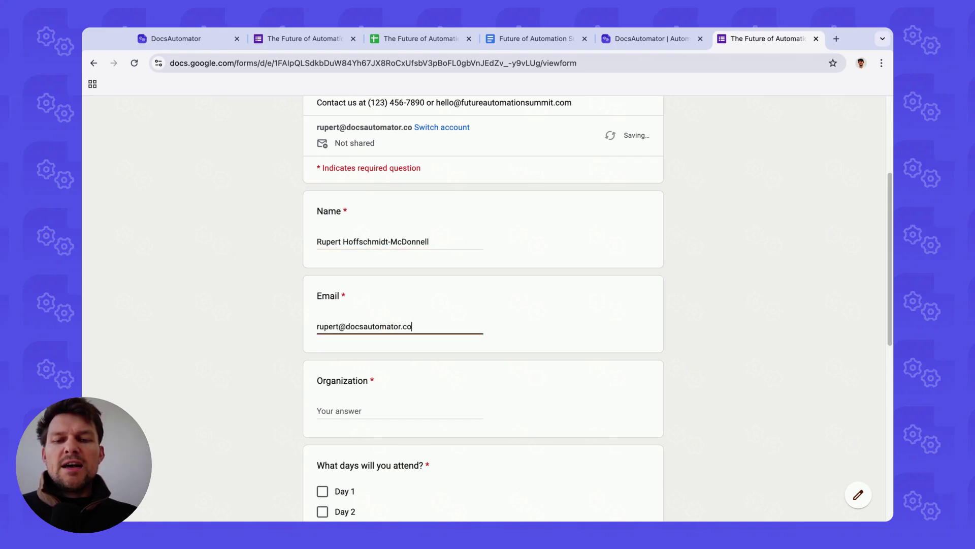
scroll(323, 339, "down", 1)
key("Tab")
scroll(322, 340, "down", 3)
type("DocsAutomator")
scroll(323, 340, "down", 3)
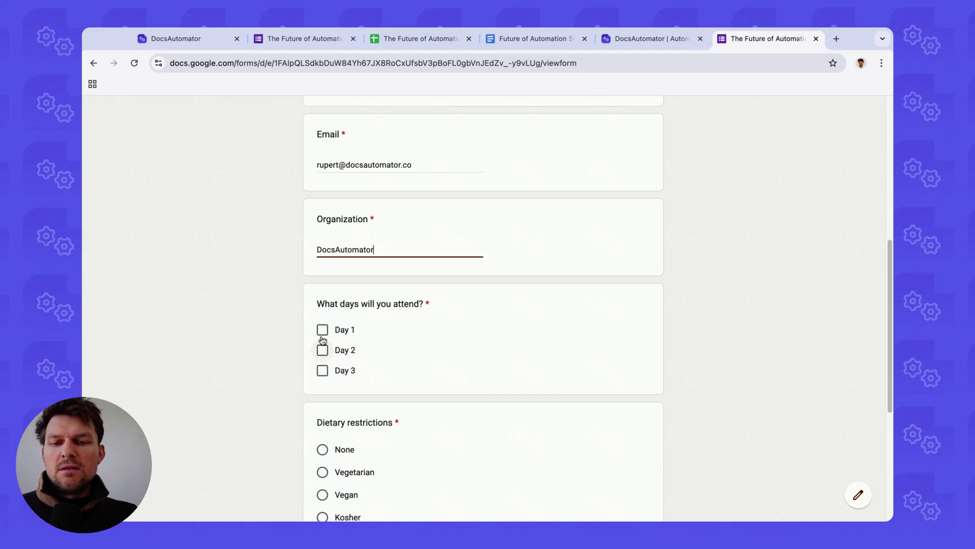
Step: Tick Days 1–3, choose Vegetarian, accept the $100 payment-on-arrival condition, and submit
left_click(323, 330)
left_click(323, 350)
left_click(323, 370)
scroll(335, 340, "down", 4)
left_click(322, 269)
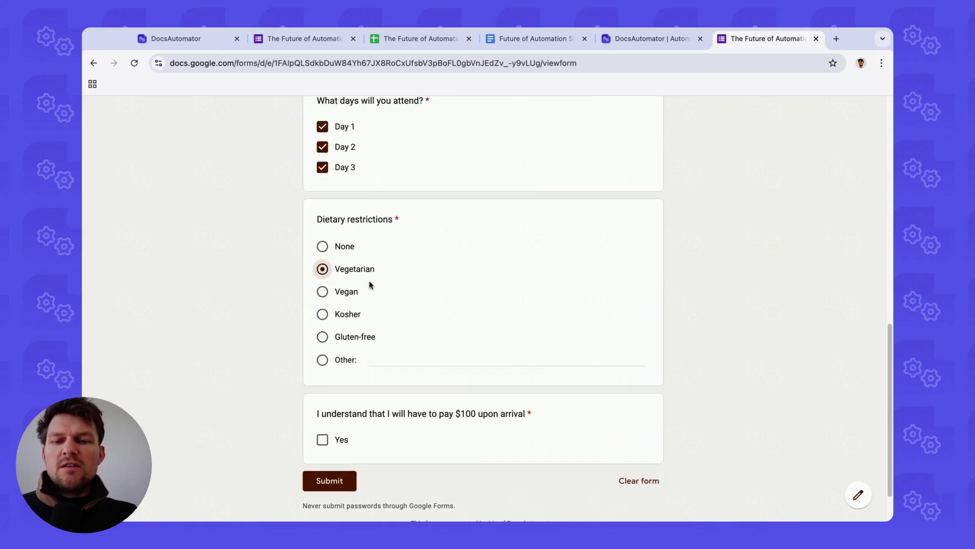
scroll(370, 285, "down", 1)
left_click(322, 383)
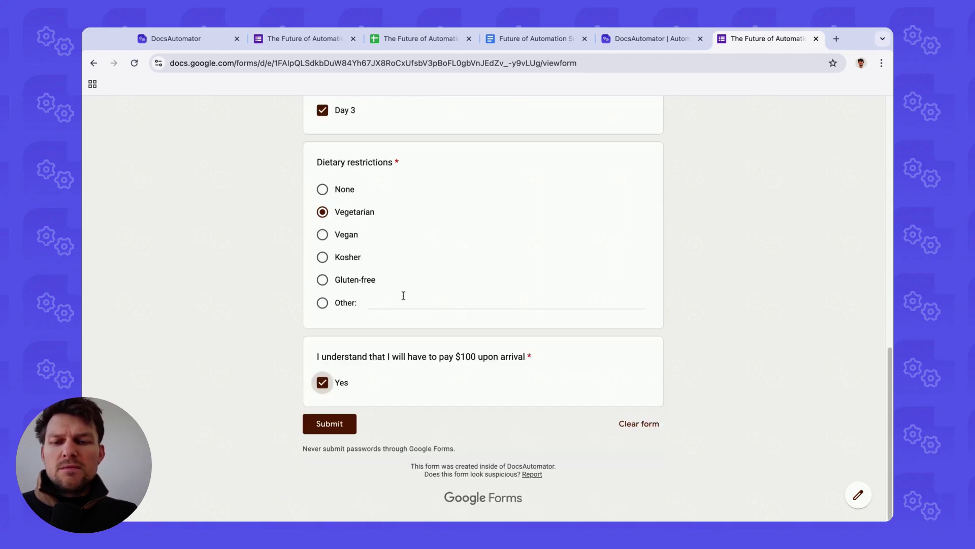
left_click(330, 424)
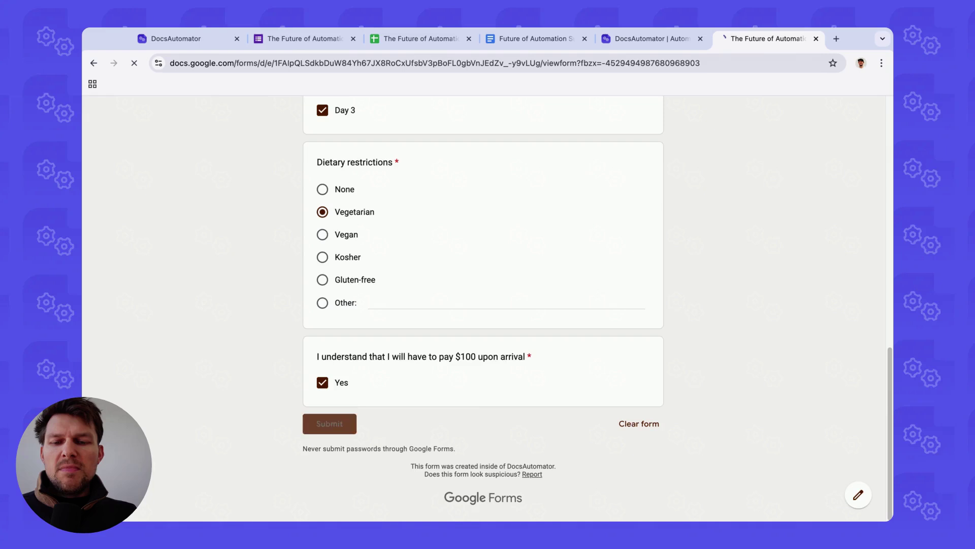
Step: In the responses spreadsheet, select the new row 2 entry and its PDF link in cell H2
left_click(417, 39)
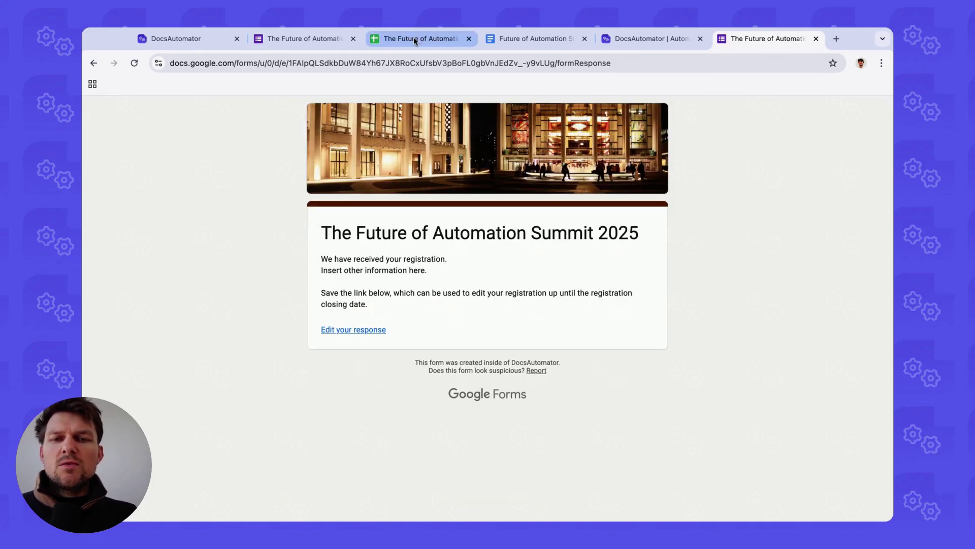
left_click(94, 234)
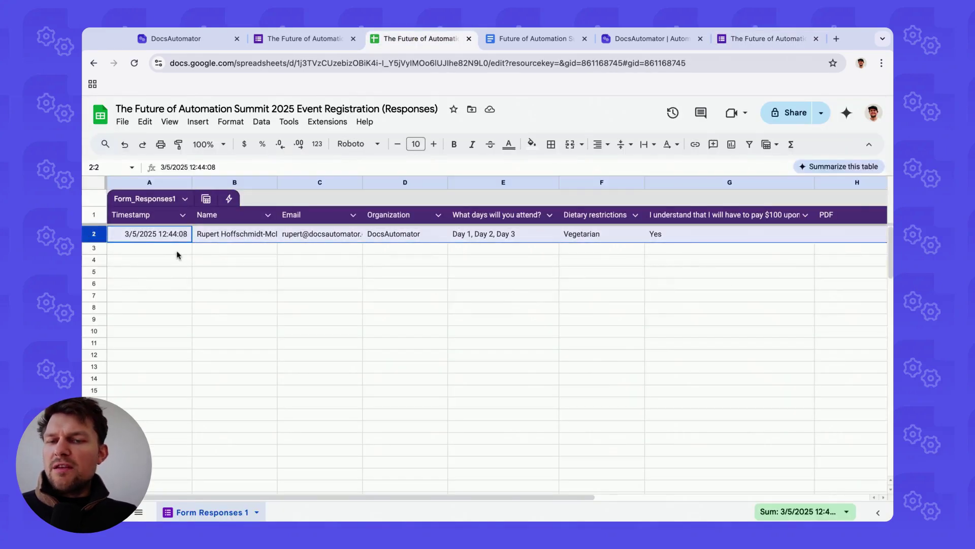
left_click(145, 235)
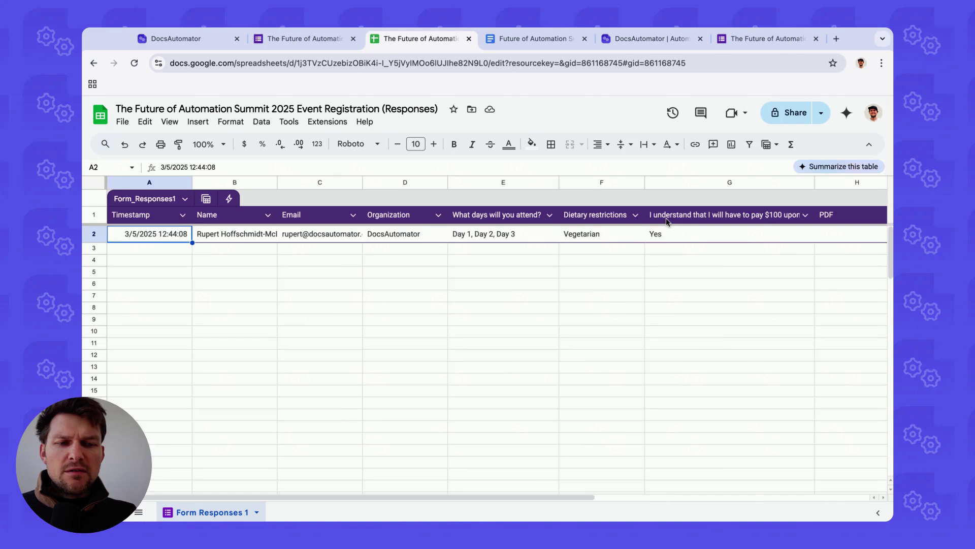
scroll(668, 223, "right", 3)
left_click(752, 238)
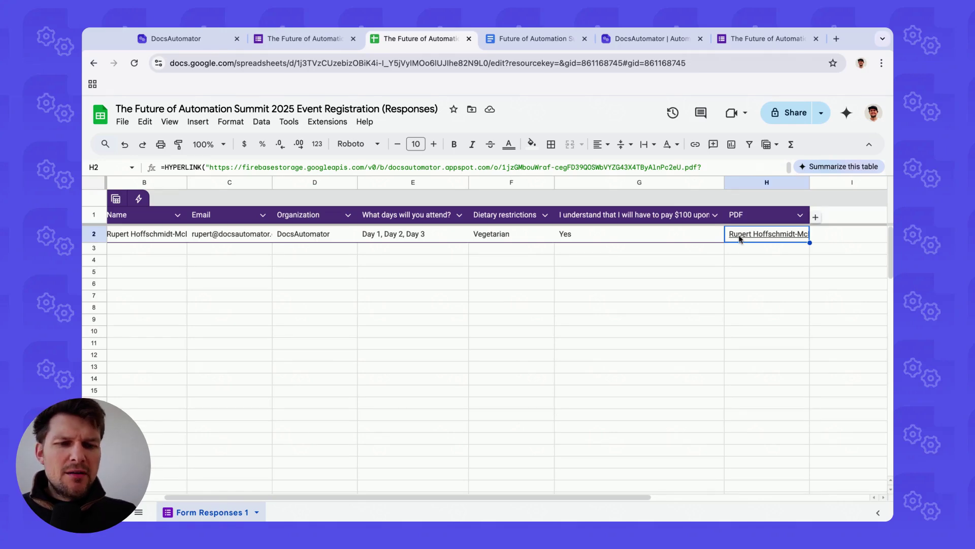
mouse_move(755, 235)
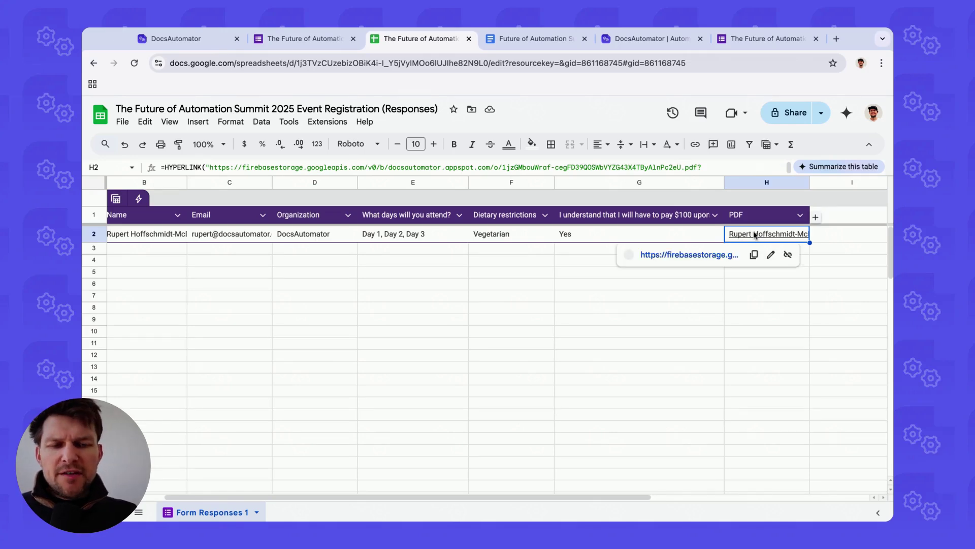
left_click(690, 257)
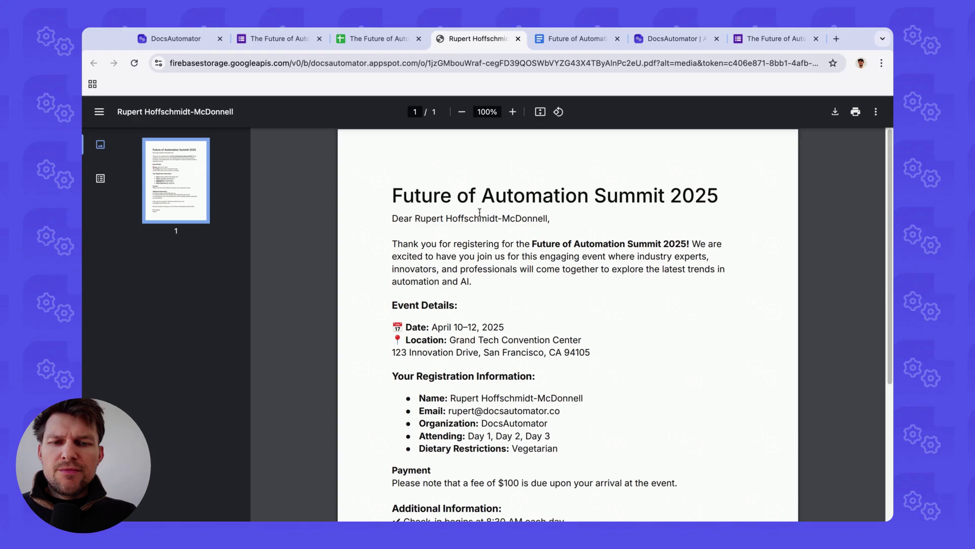
left_click_drag(420, 220, 548, 219)
left_click(548, 220)
scroll(447, 321, "down", 2)
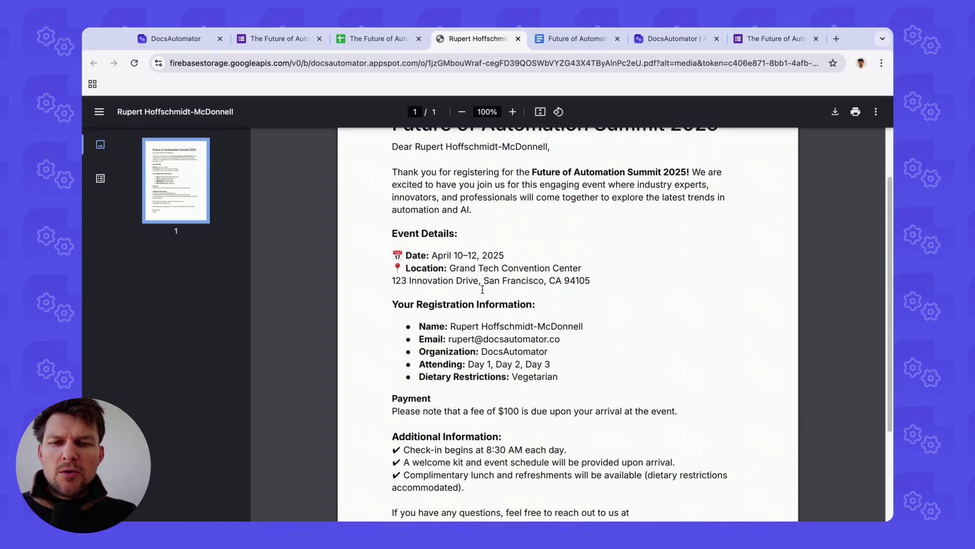
scroll(437, 312, "down", 3)
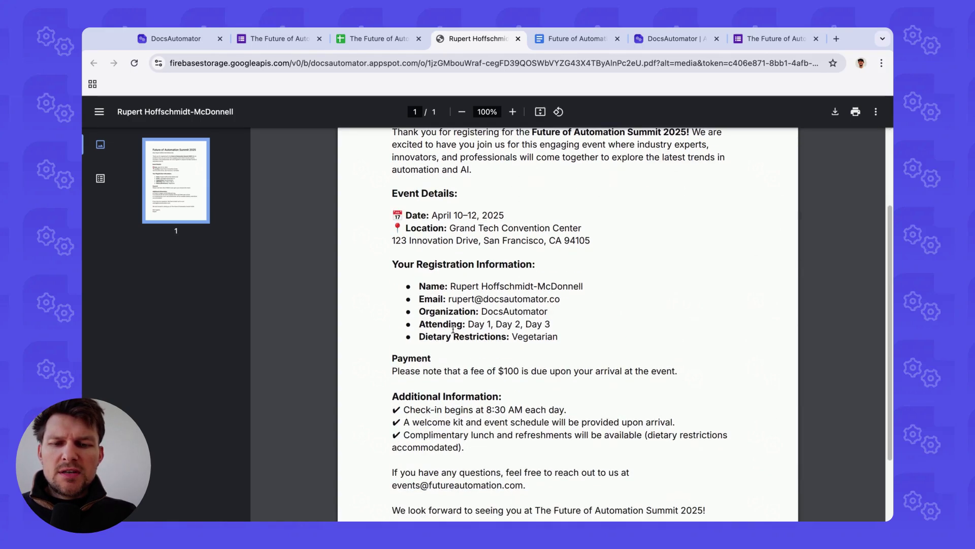
scroll(465, 270, "up", 4)
scroll(494, 288, "down", 4)
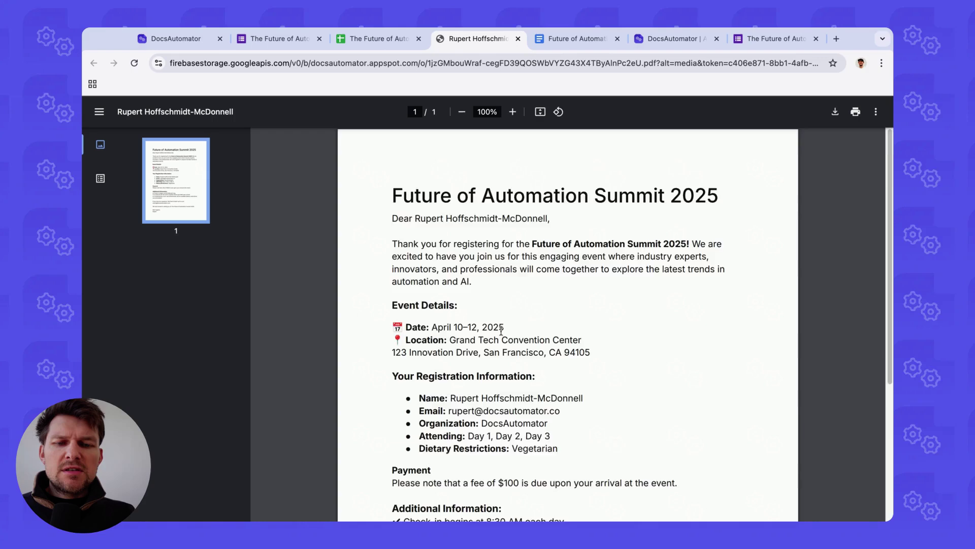
scroll(483, 218, "up", 2)
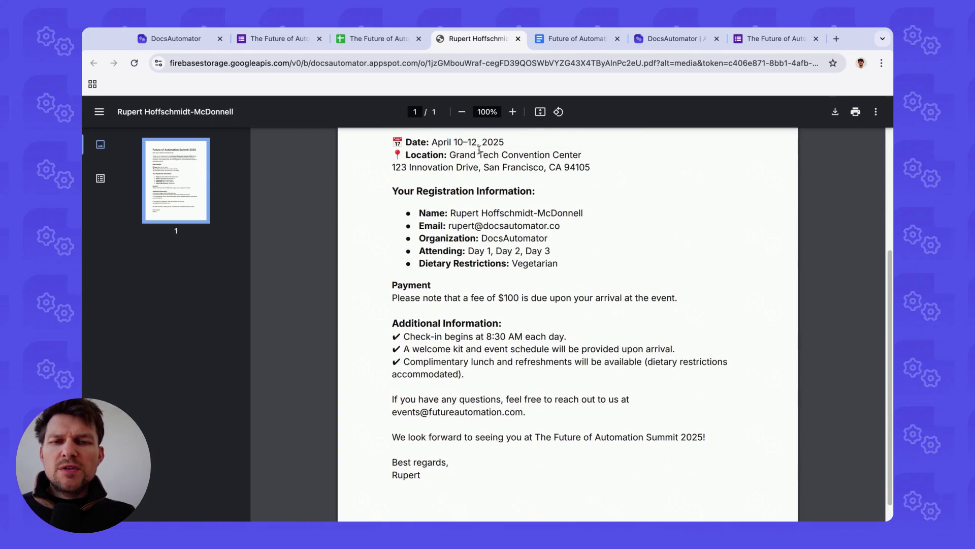
key("ctrl+w")
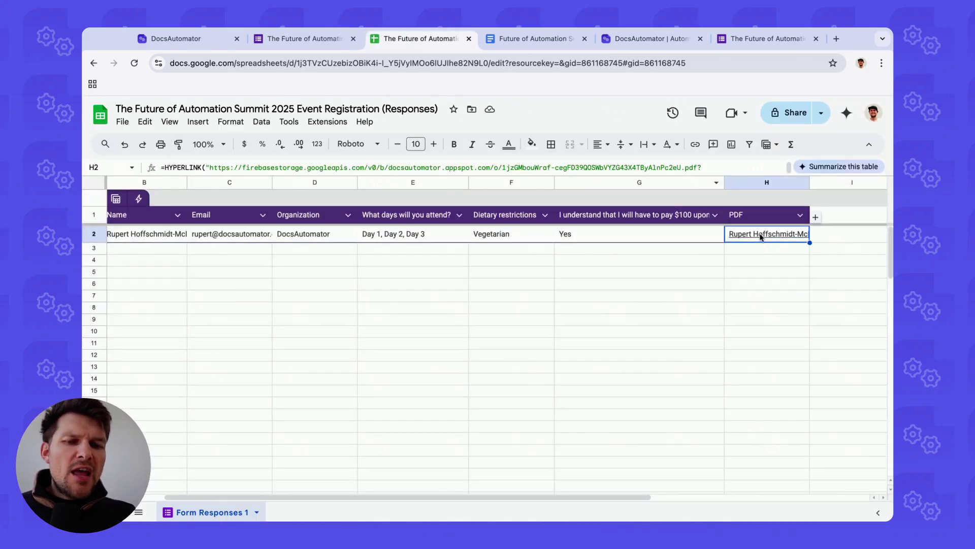
Step: Reopen the generated PDF from cell H2 to verify the letter, then close it
mouse_move(765, 241)
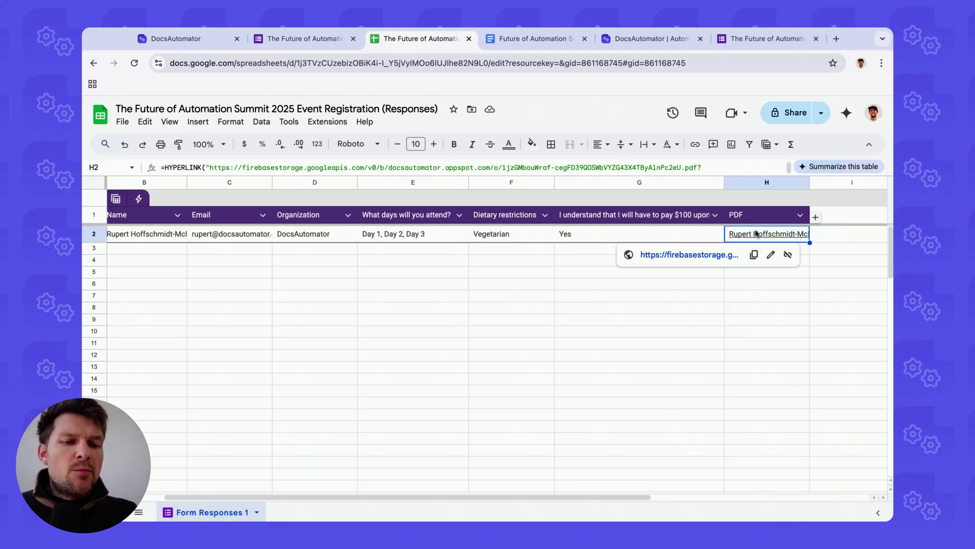
scroll(753, 235, "left", 2)
left_click(227, 239)
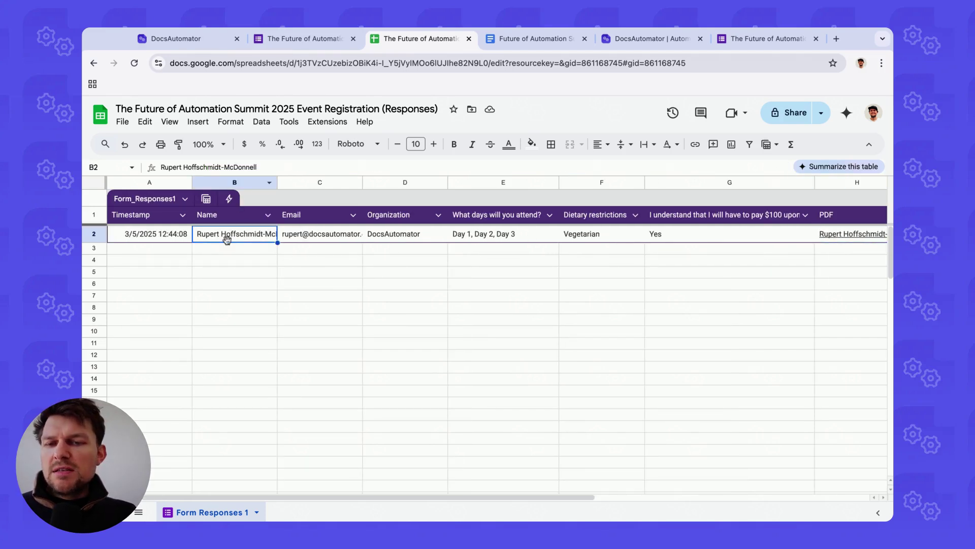
scroll(599, 215, "right", 5)
left_click(506, 234)
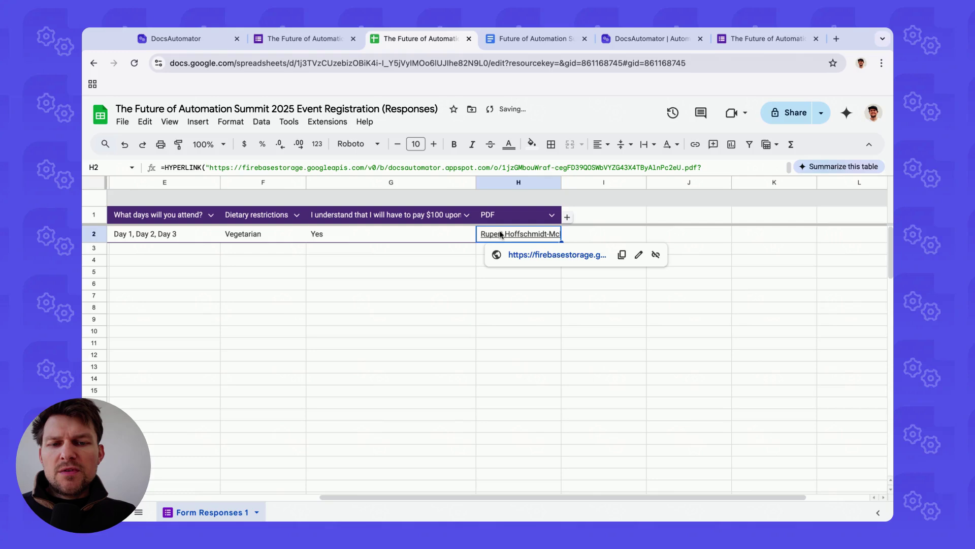
left_click(532, 254)
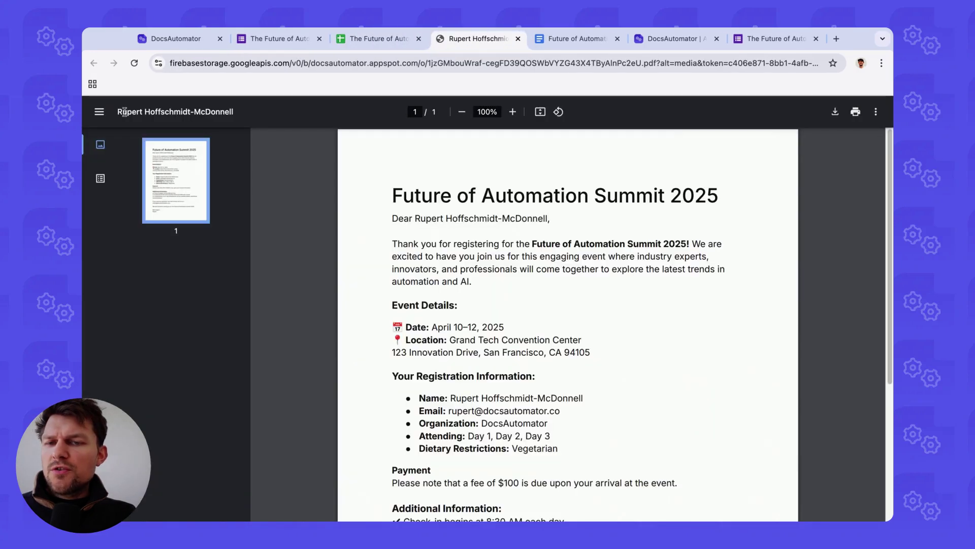
triple_click(120, 112)
key("ctrl+w")
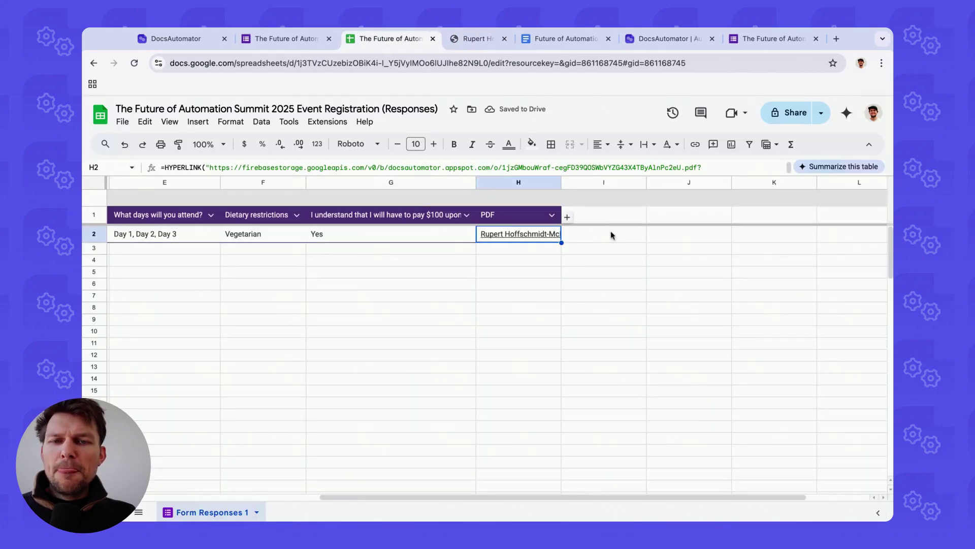
Step: Deselect the link cell and return to the DocsAutomator automation tab
scroll(611, 231, "left", 5)
left_click(500, 248)
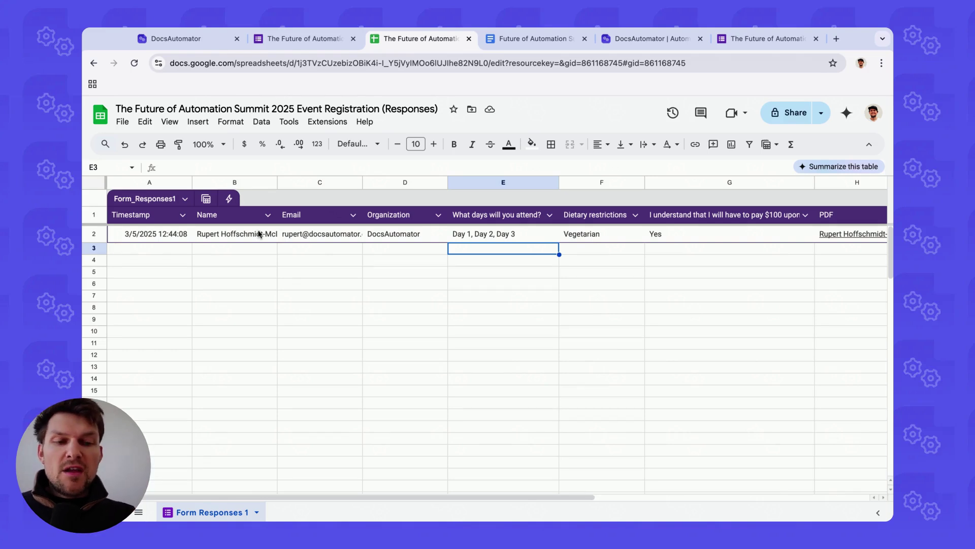
mouse_move(834, 236)
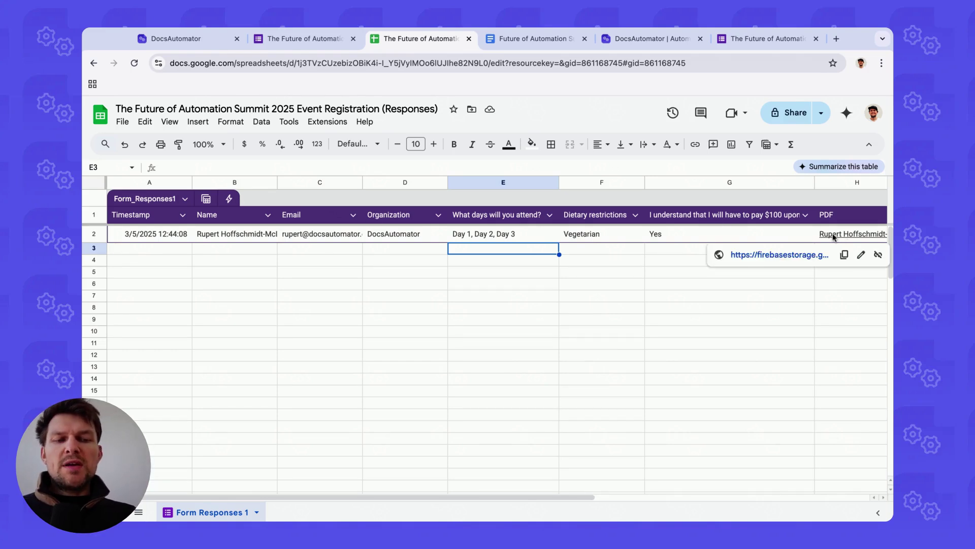
left_click(682, 247)
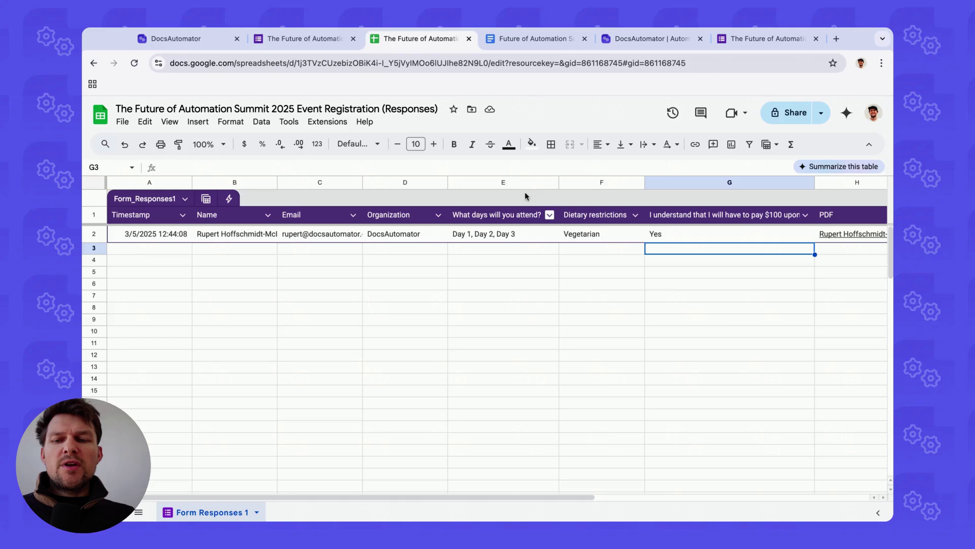
left_click(173, 42)
mouse_move(374, 362)
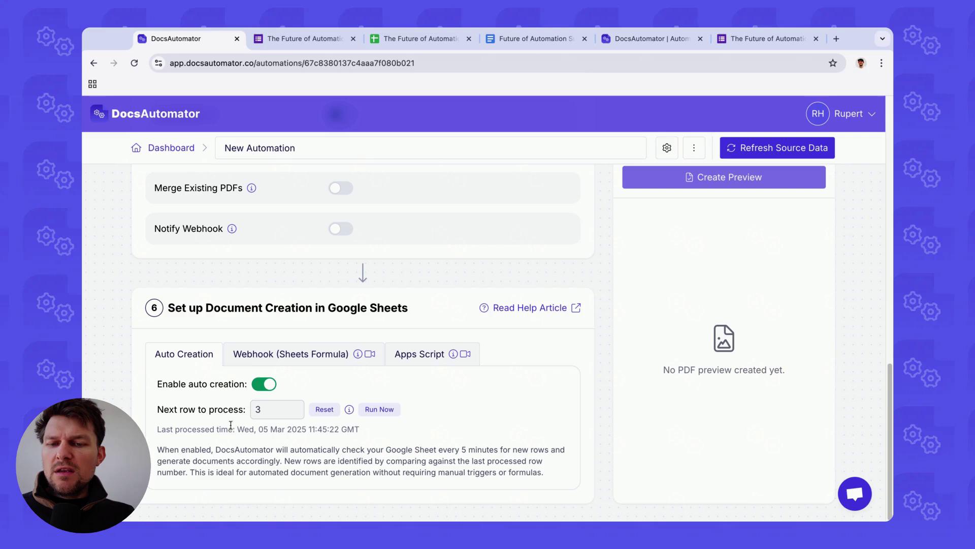
left_click_drag(230, 425, 359, 429)
left_click(312, 430)
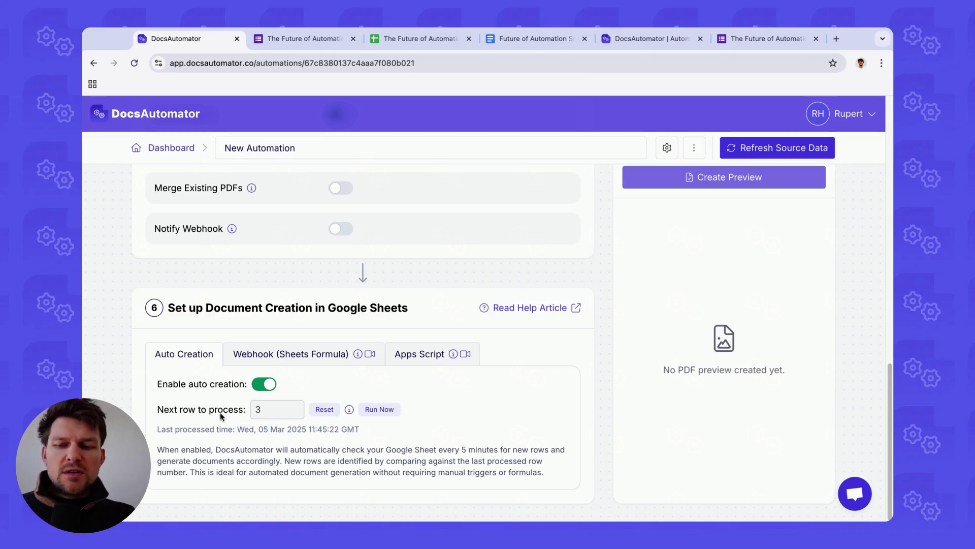
left_click(468, 44)
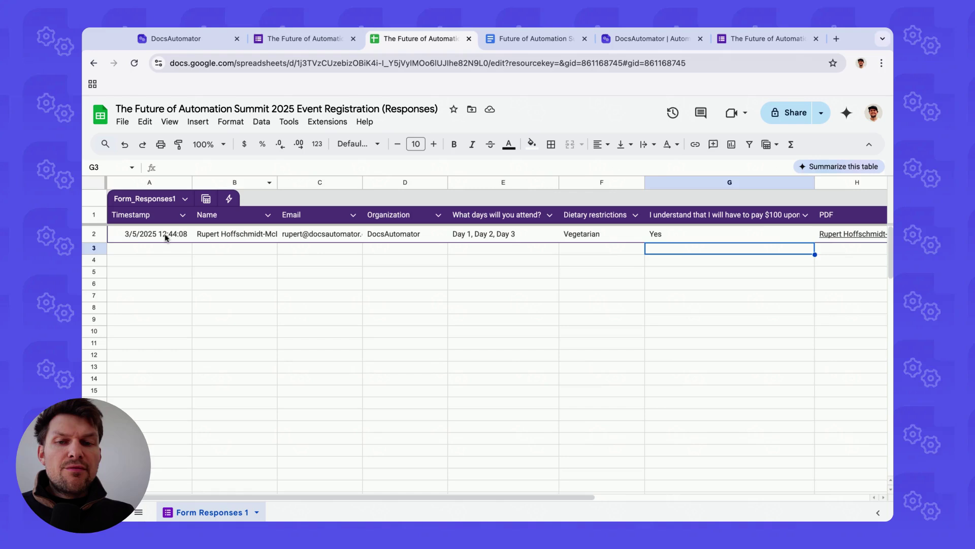
left_click(131, 249)
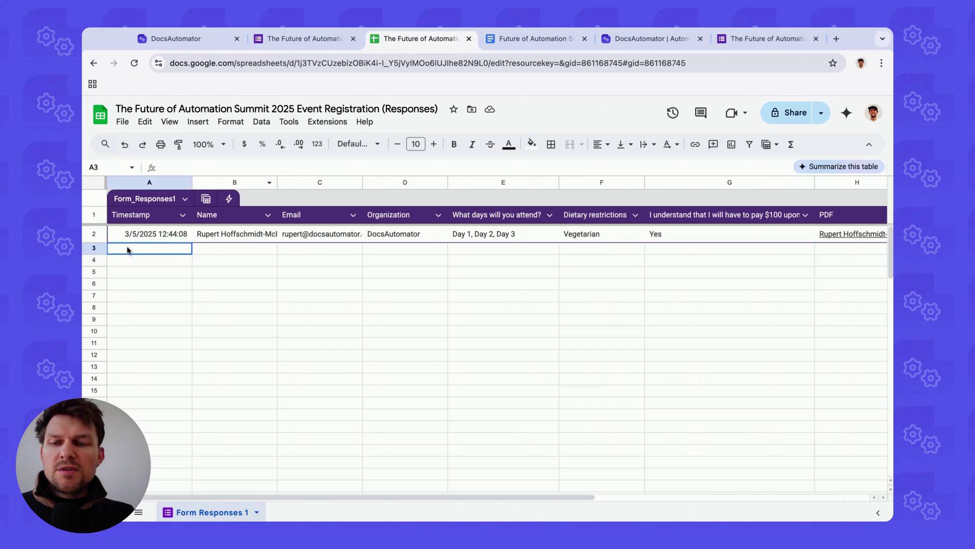
left_click(182, 41)
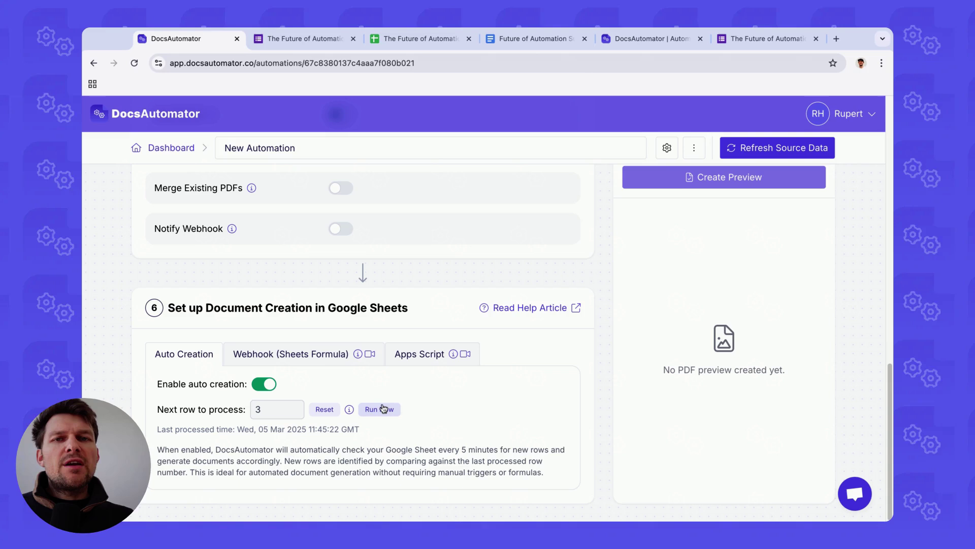
Step: Open the 'Thanks for joining us!' email and preview its attached confirmation letter PDF
left_click(525, 304)
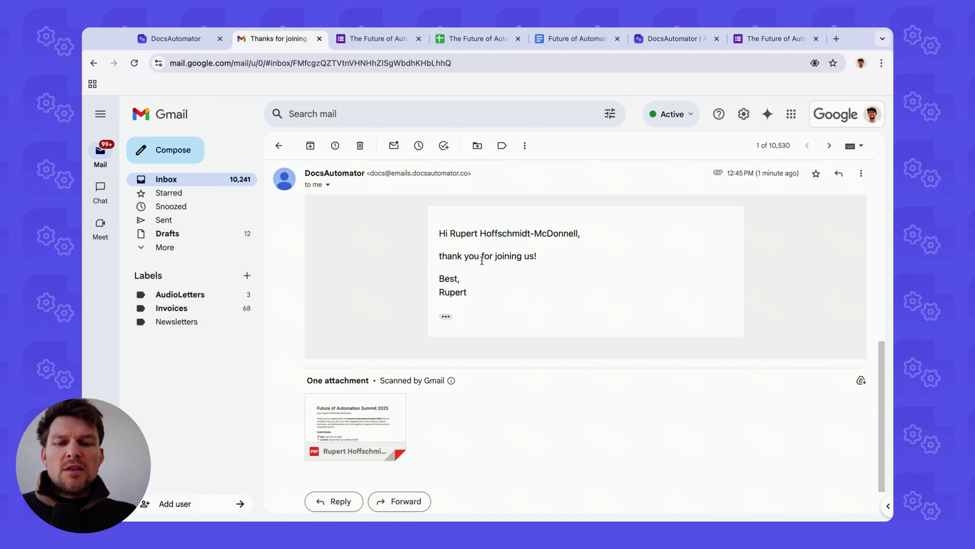
left_click(369, 424)
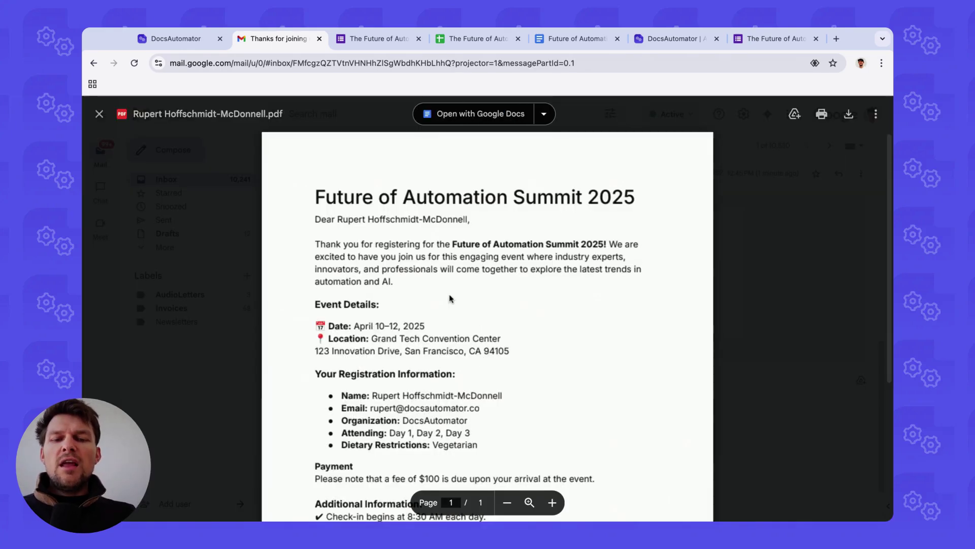
scroll(416, 281, "down", 5)
scroll(417, 281, "up", 5)
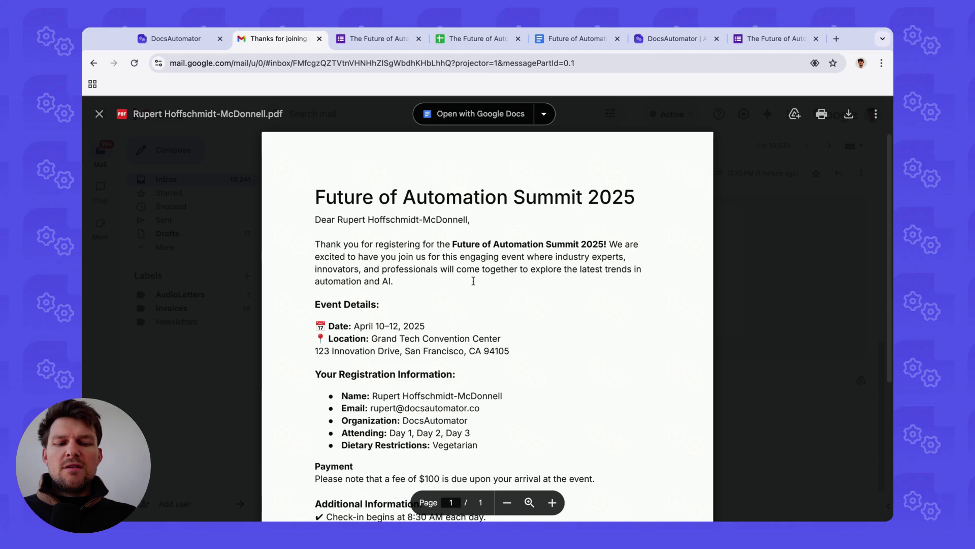